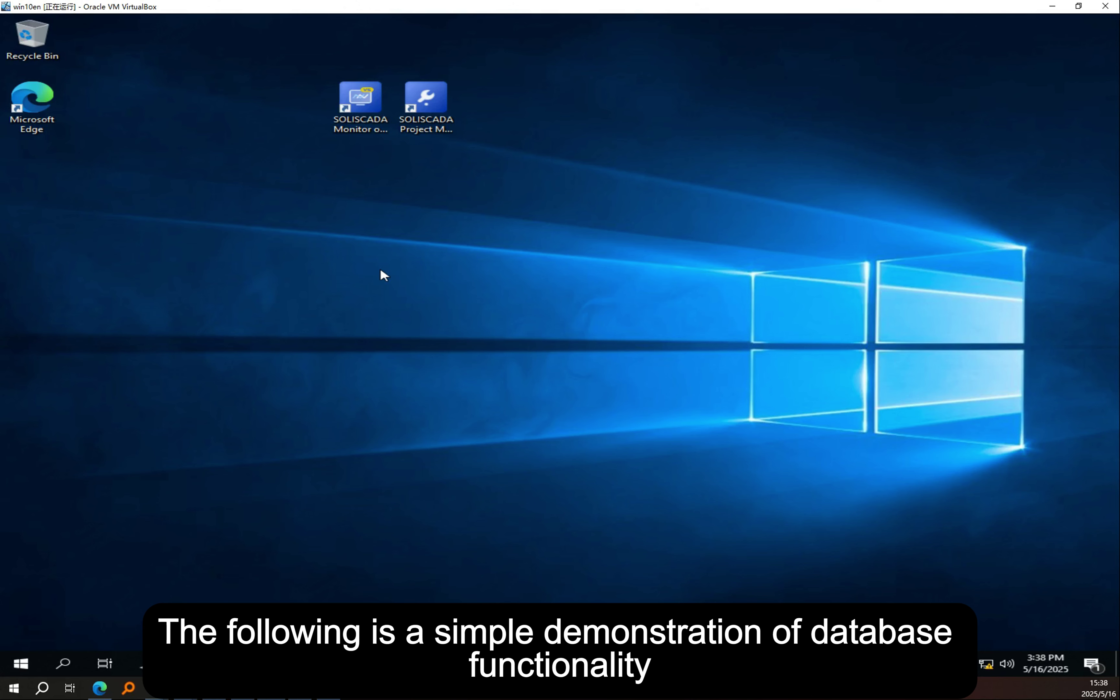
# - Open the mySCADA project from SOLISCADA Project Manager and bring up SubProject0's database in a widened window
pyautogui.doubleClick(428, 118)
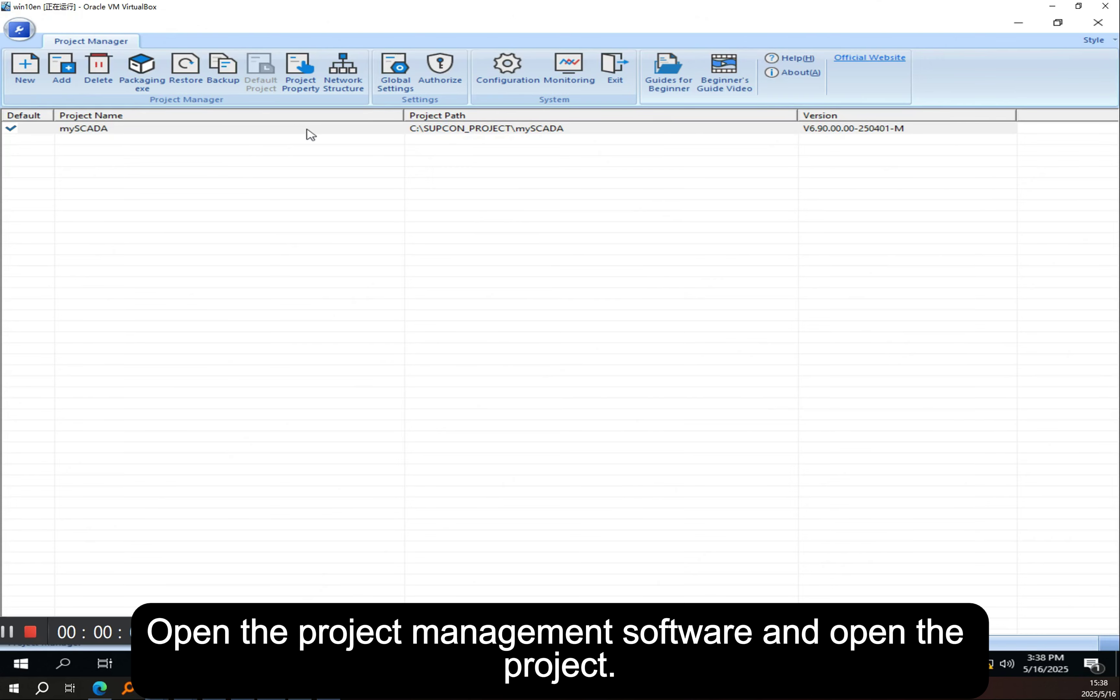
pyautogui.click(261, 131)
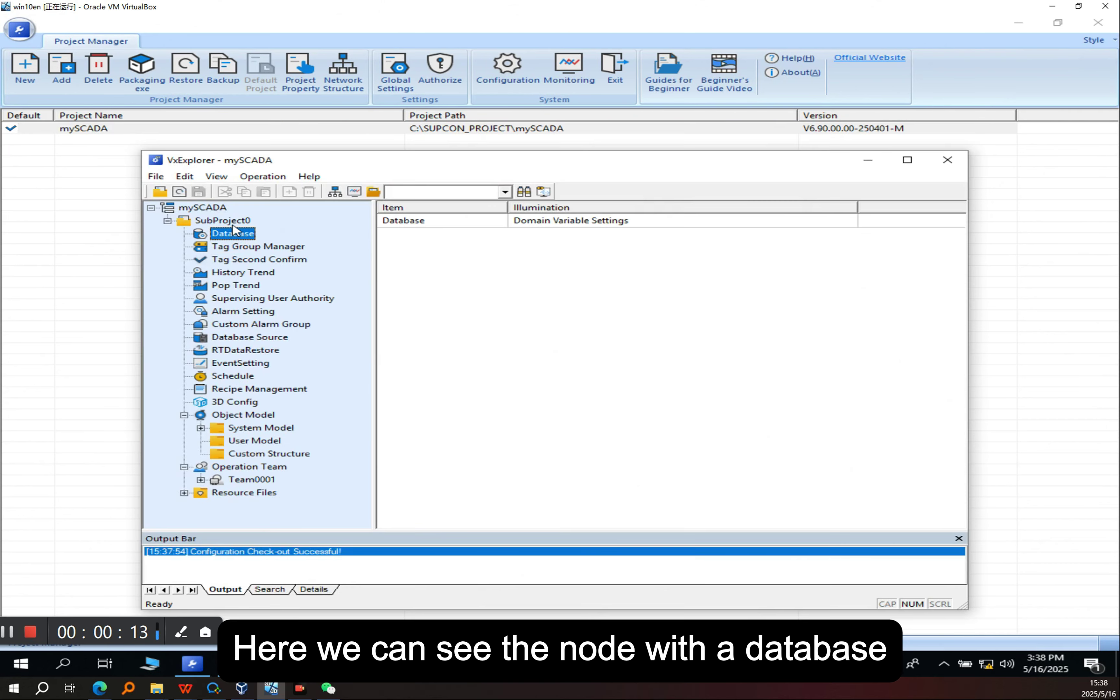
pyautogui.click(222, 221)
pyautogui.click(232, 233)
pyautogui.moveTo(296, 160); pyautogui.dragTo(265, 159)
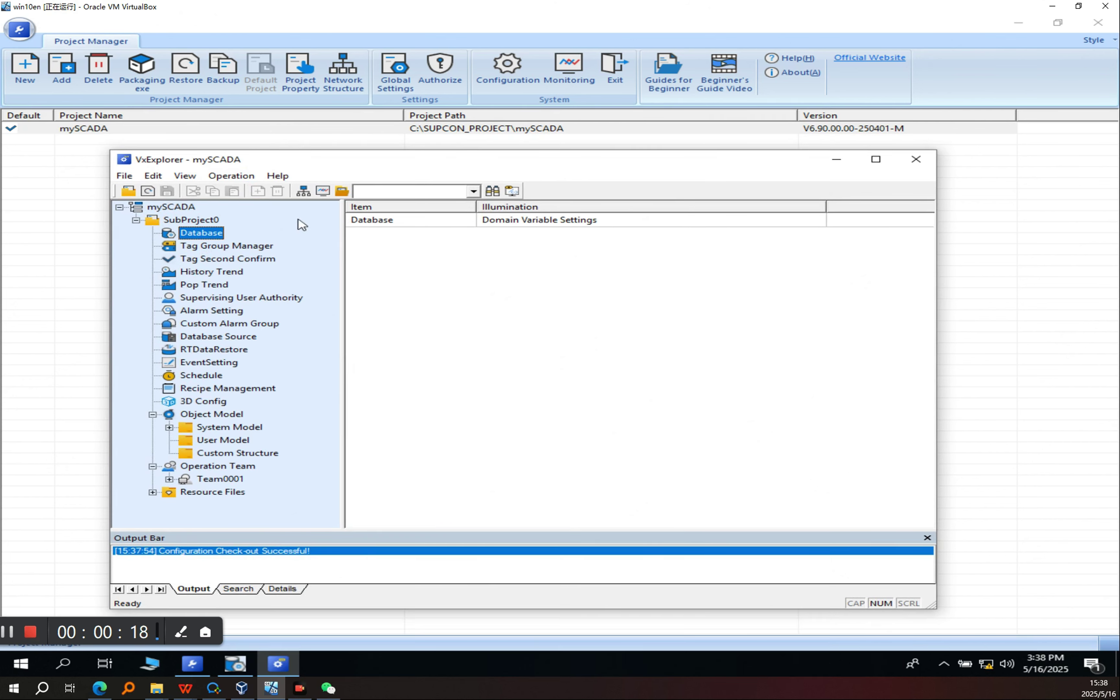
pyautogui.doubleClick(211, 235)
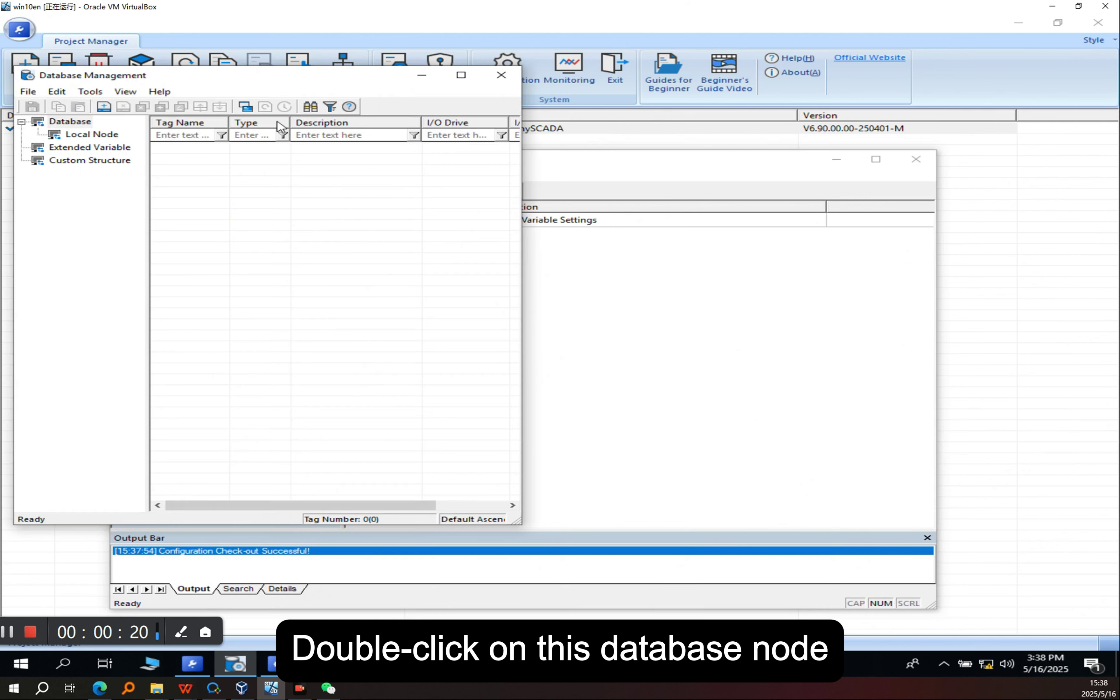
pyautogui.moveTo(283, 83); pyautogui.dragTo(492, 115)
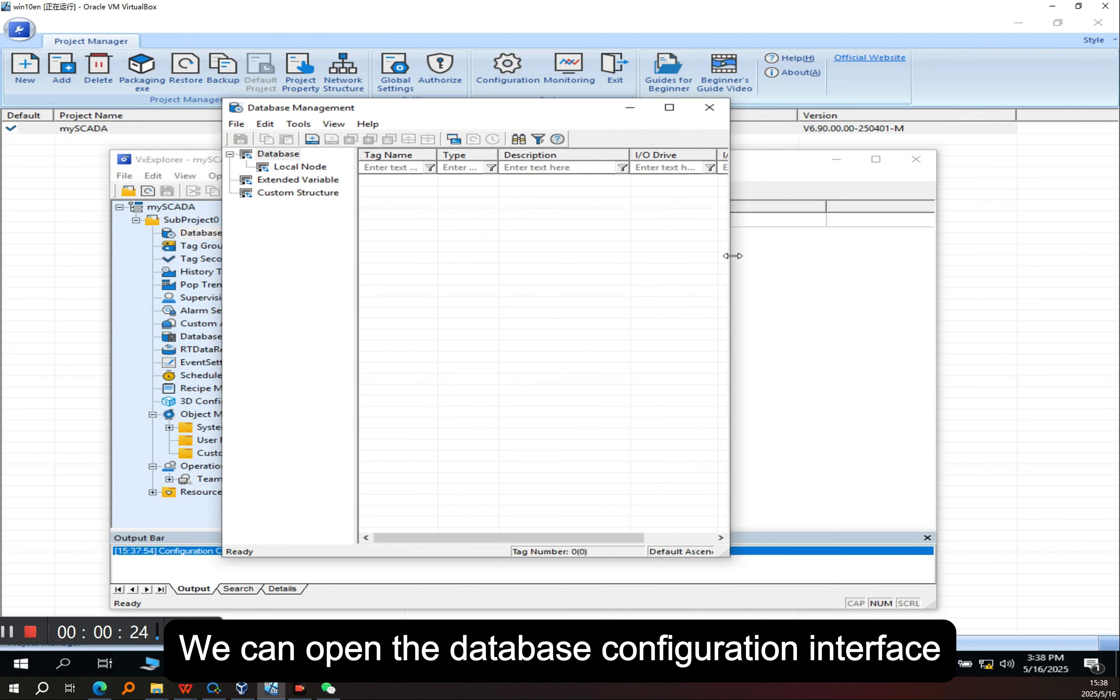
pyautogui.moveTo(733, 256); pyautogui.dragTo(891, 266)
# - Start adding an I/O driver to the database's Local Node
pyautogui.click(298, 169)
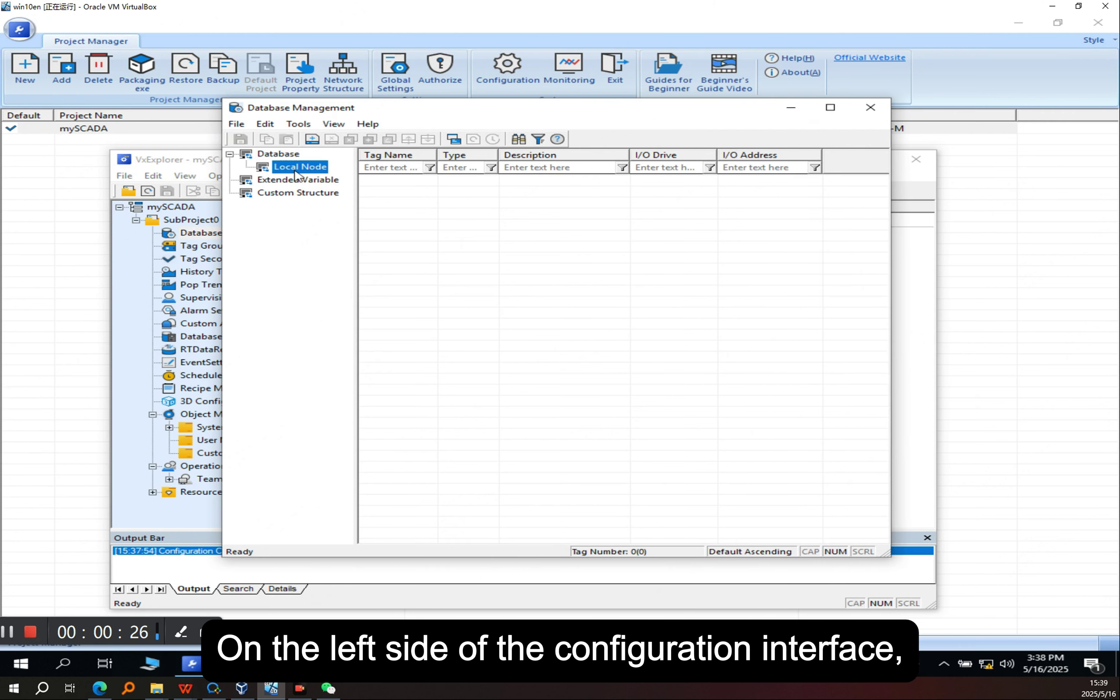
pyautogui.rightClick(293, 172)
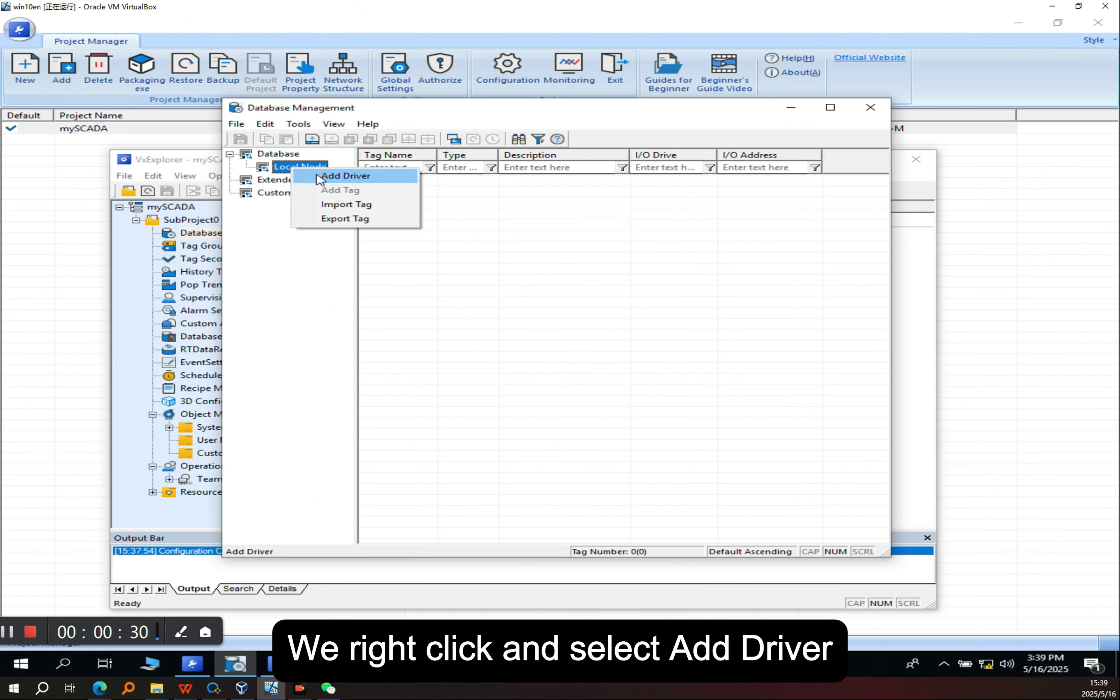
pyautogui.click(342, 176)
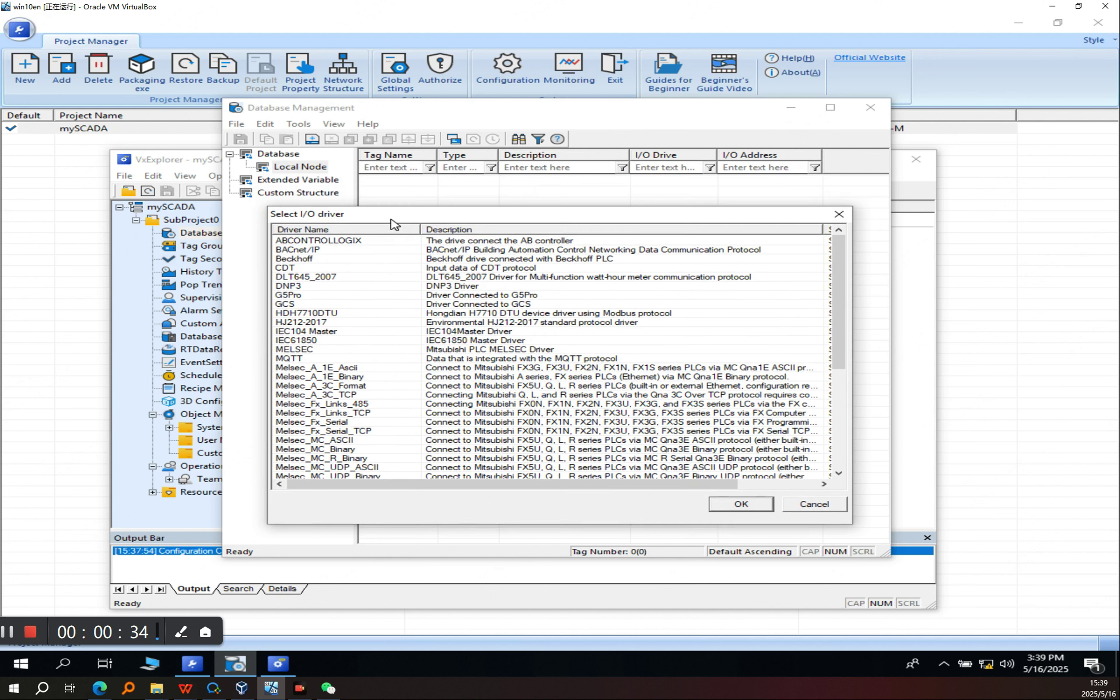
# - Look through the list of available I/O drivers for the one the project needs
pyautogui.click(341, 268)
pyautogui.click(348, 322)
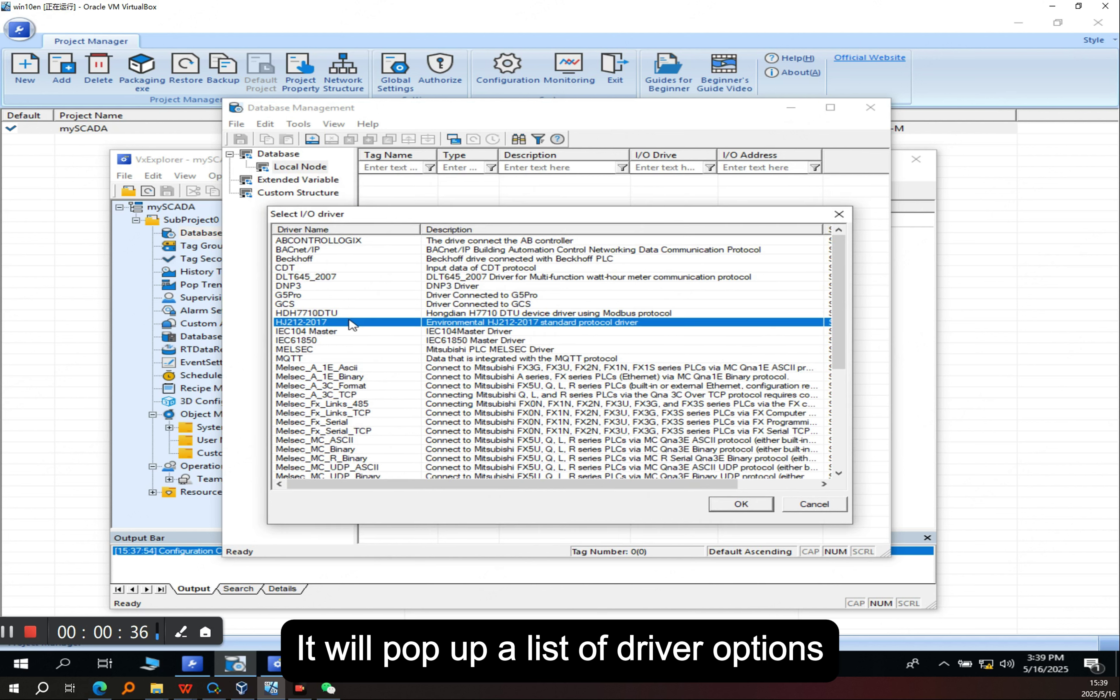
pyautogui.scroll(-3, 351, 324)
pyautogui.scroll(3, 351, 309)
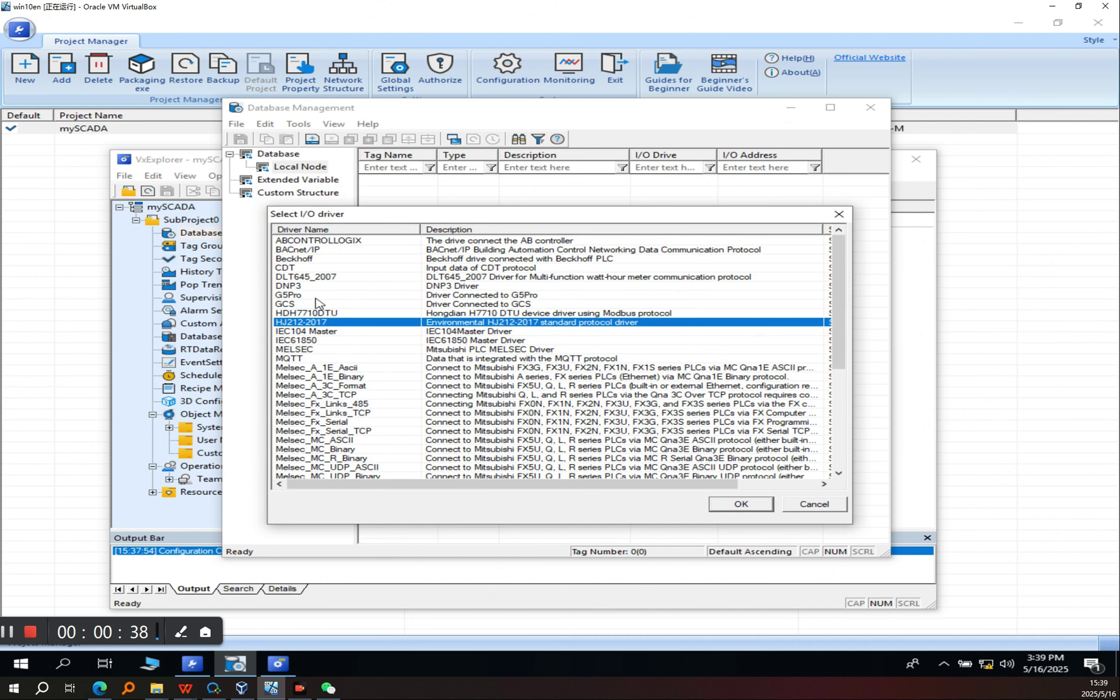
pyautogui.click(317, 313)
pyautogui.scroll(-3, 320, 345)
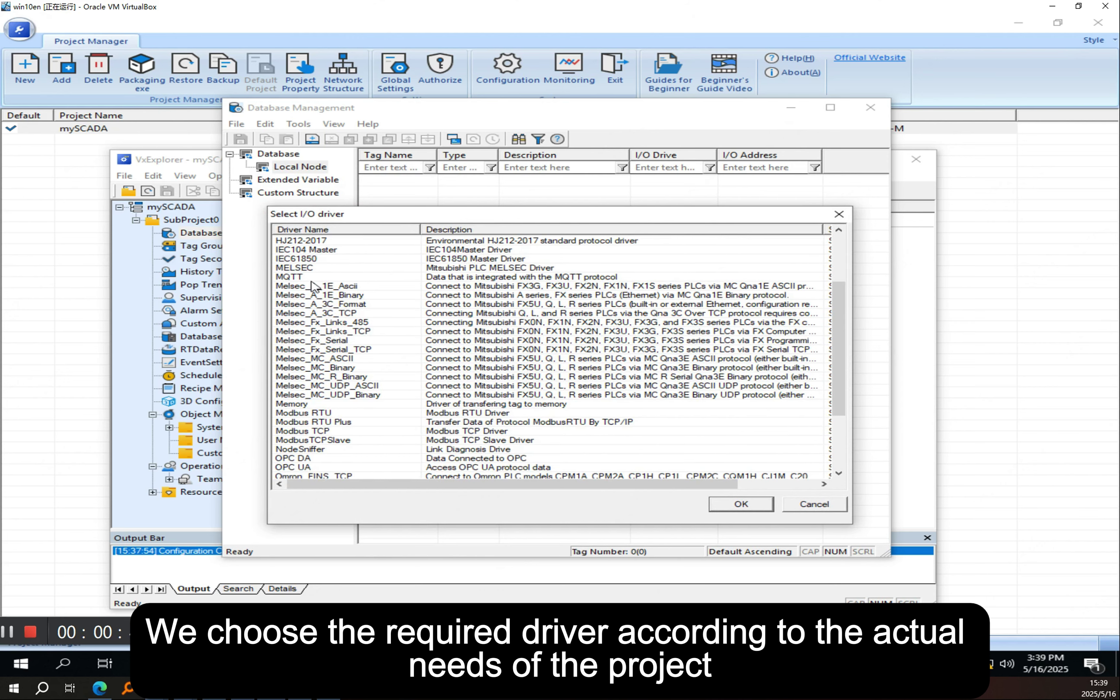
pyautogui.scroll(-3, 317, 289)
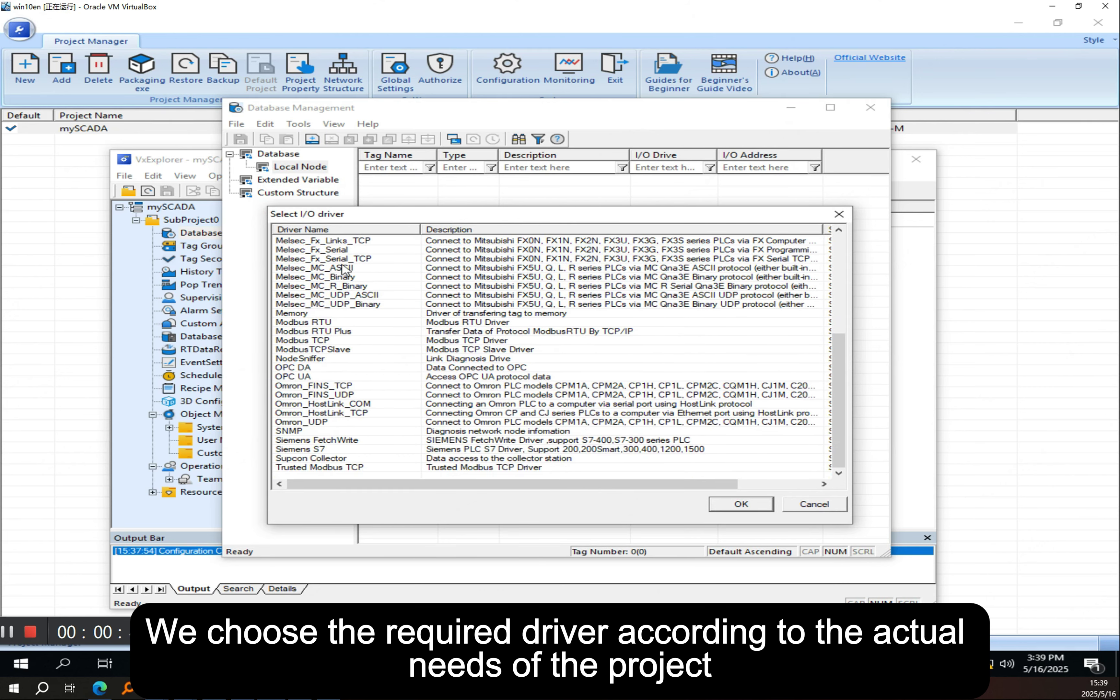
pyautogui.scroll(6, 347, 340)
pyautogui.scroll(1, 347, 340)
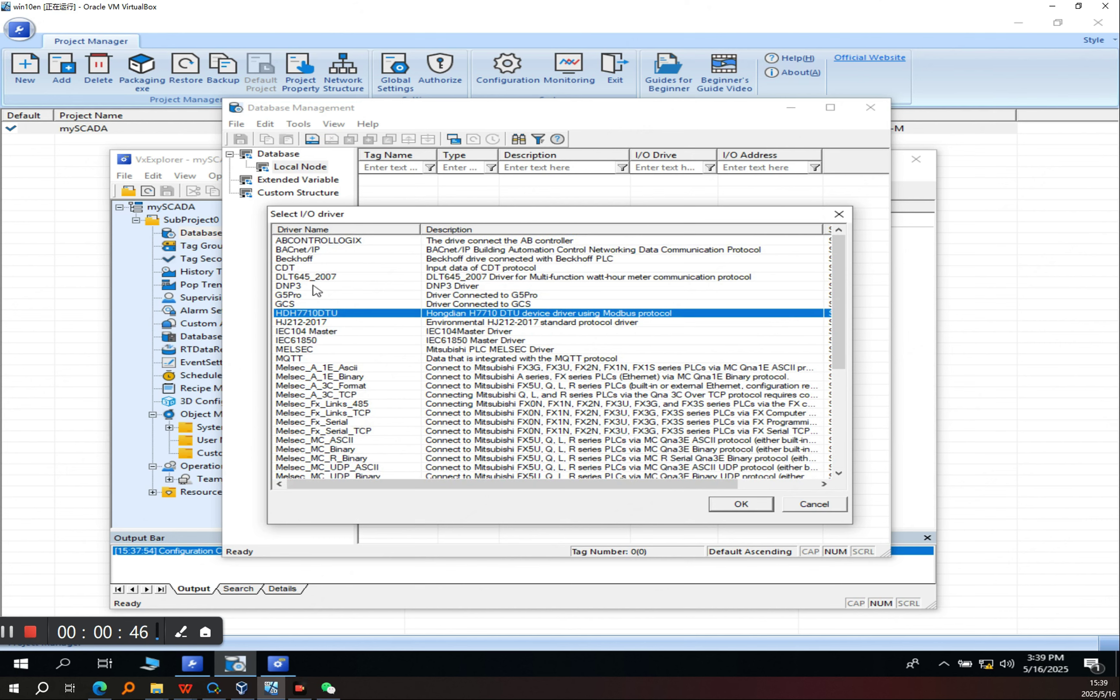
# - Add the Siemens S7 driver to the Local Node and save the database configuration
pyautogui.scroll(-6, 321, 330)
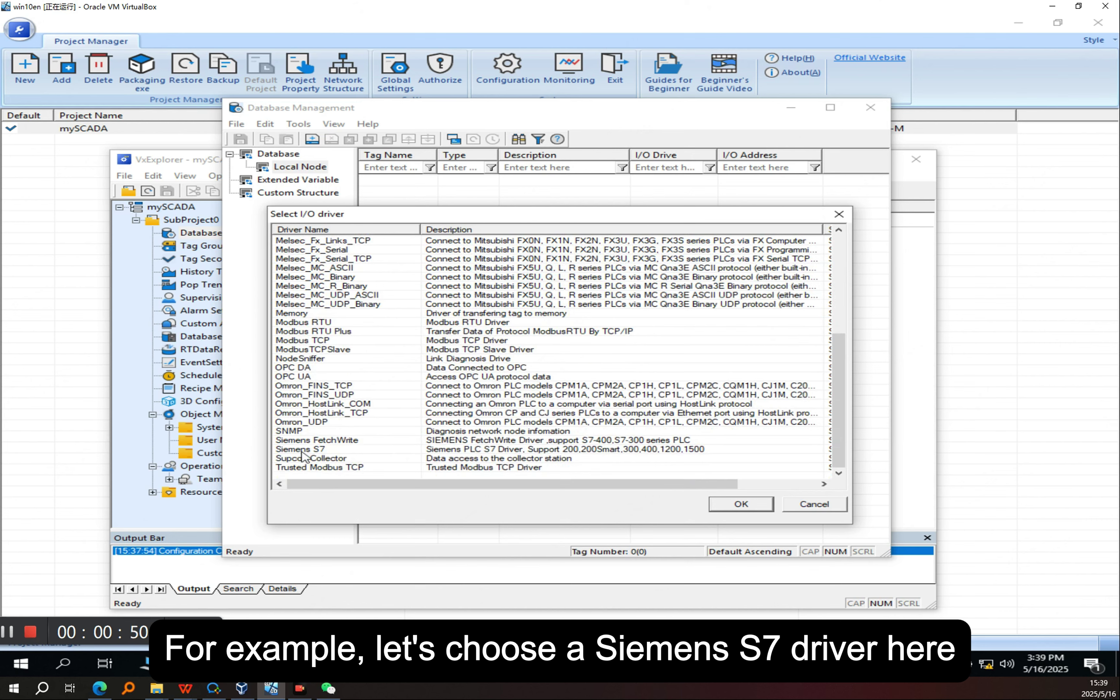
pyautogui.click(304, 450)
pyautogui.doubleClick(325, 451)
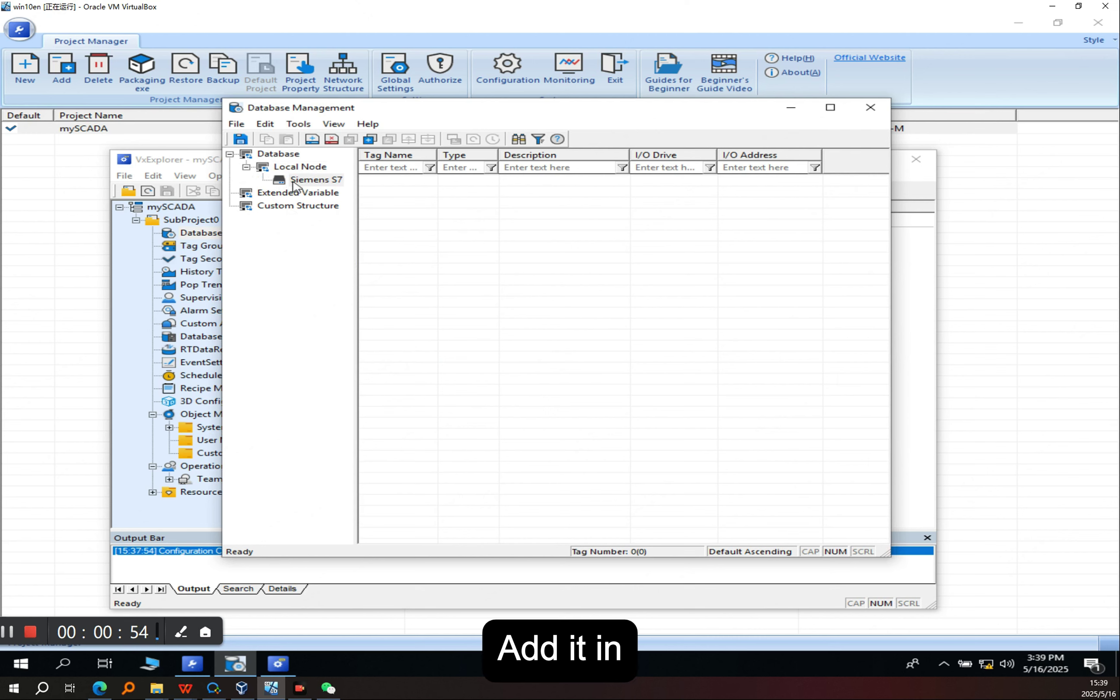
pyautogui.click(240, 139)
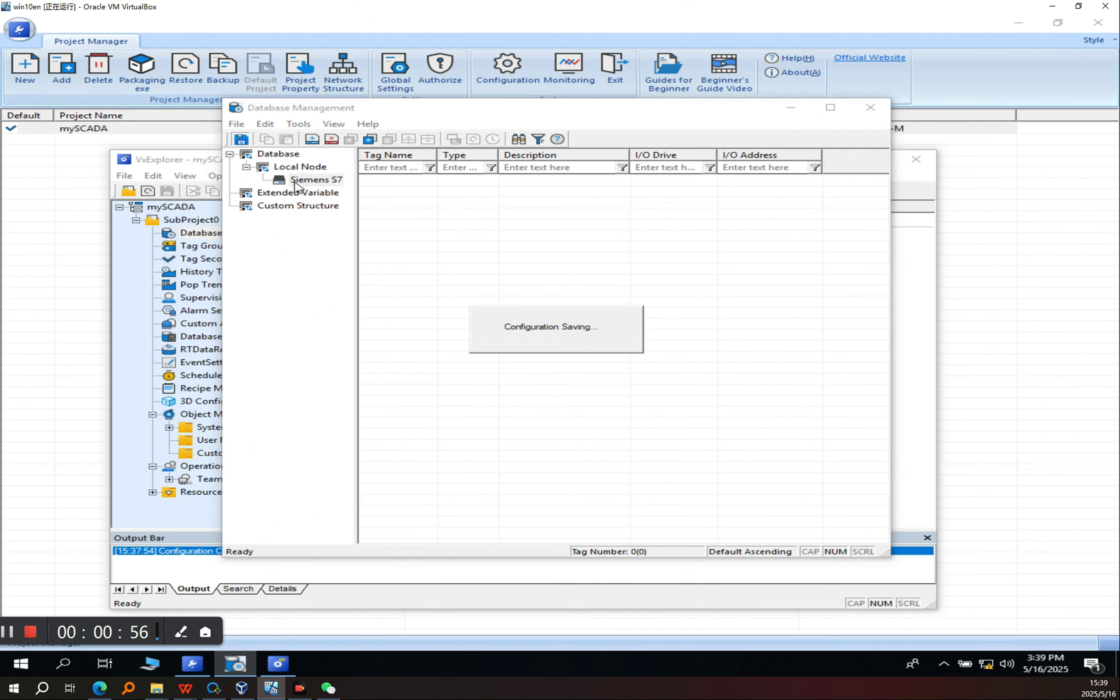
# - Open the Siemens S7 driver configuration and add a device to the DEFAULT group
pyautogui.doubleClick(309, 181)
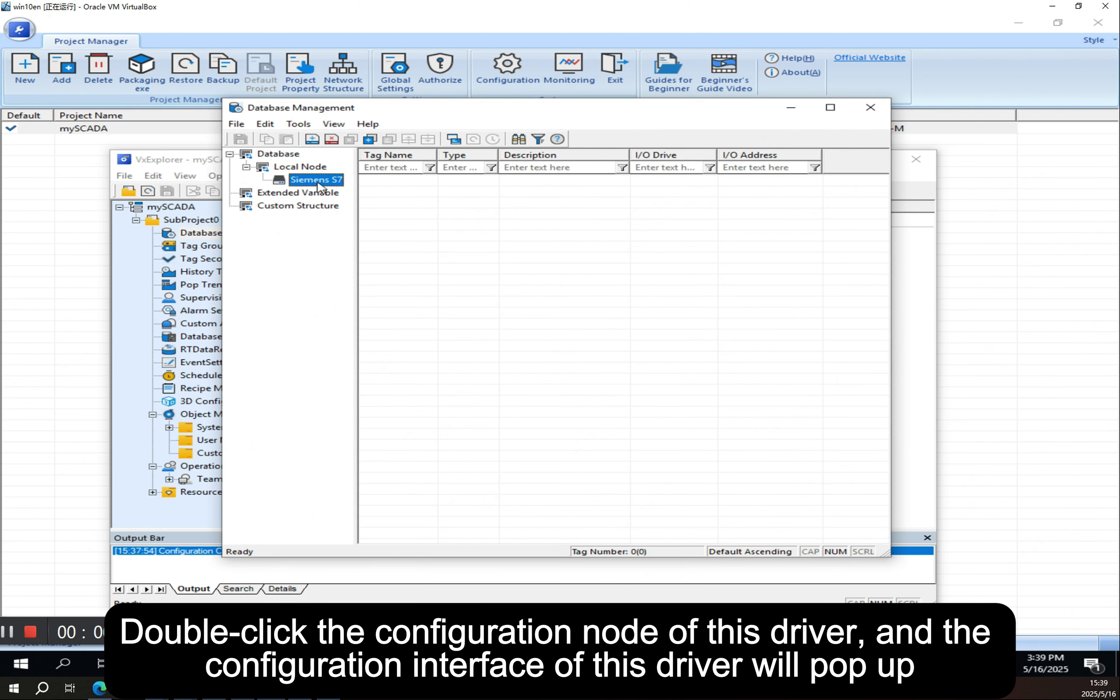
pyautogui.moveTo(363, 167); pyautogui.dragTo(389, 228)
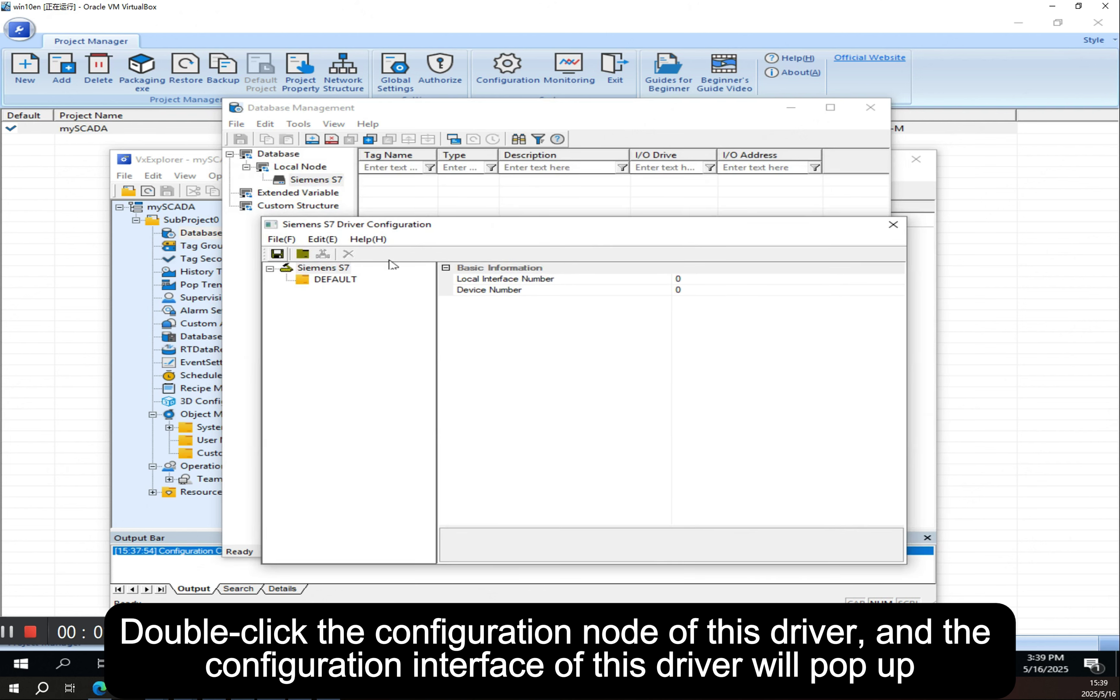
pyautogui.click(320, 281)
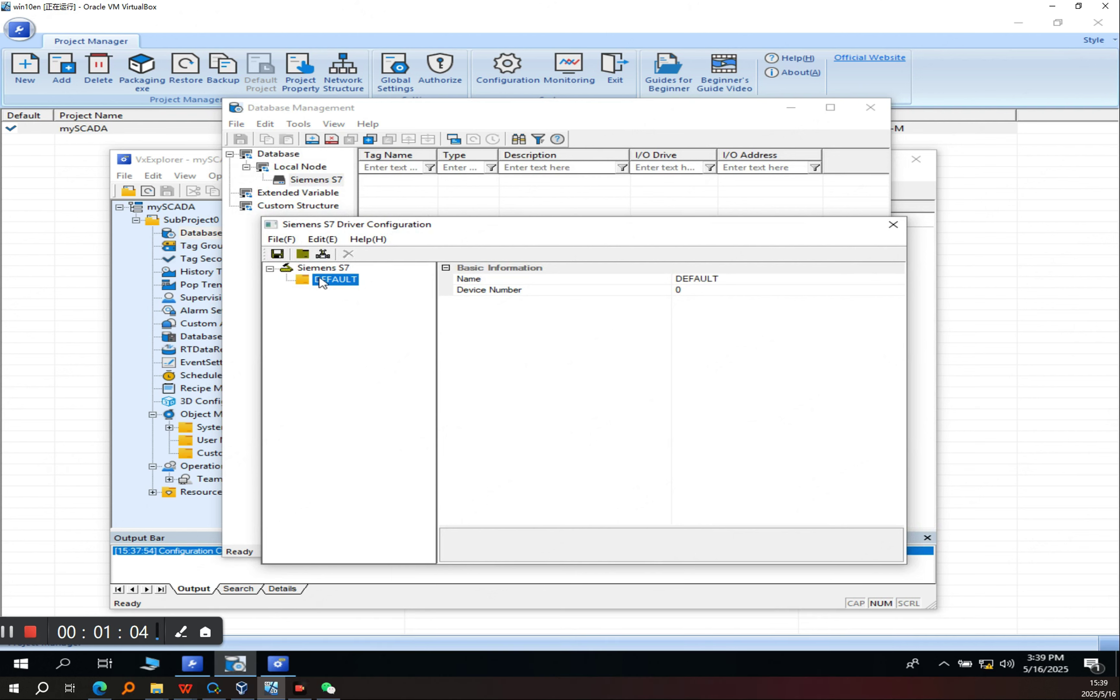
pyautogui.click(323, 254)
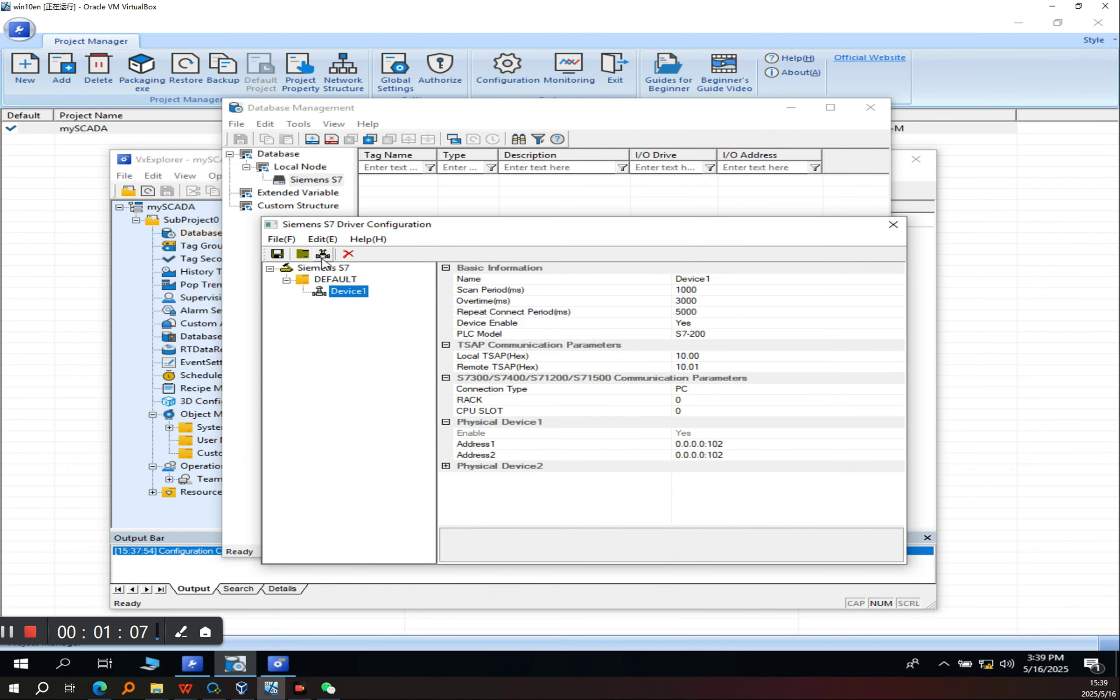
pyautogui.click(348, 291)
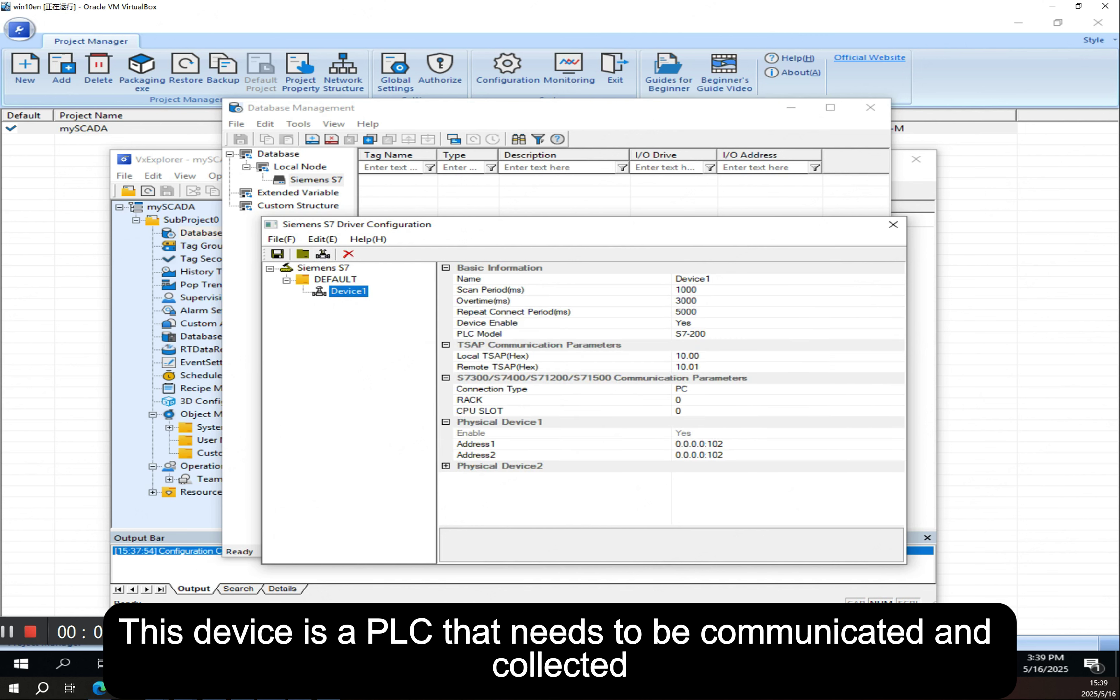
# - Set Device1's PLC model to S7-1200 and check its Local TSAP and Remote TSAP parameters
pyautogui.moveTo(541, 229); pyautogui.dragTo(492, 211)
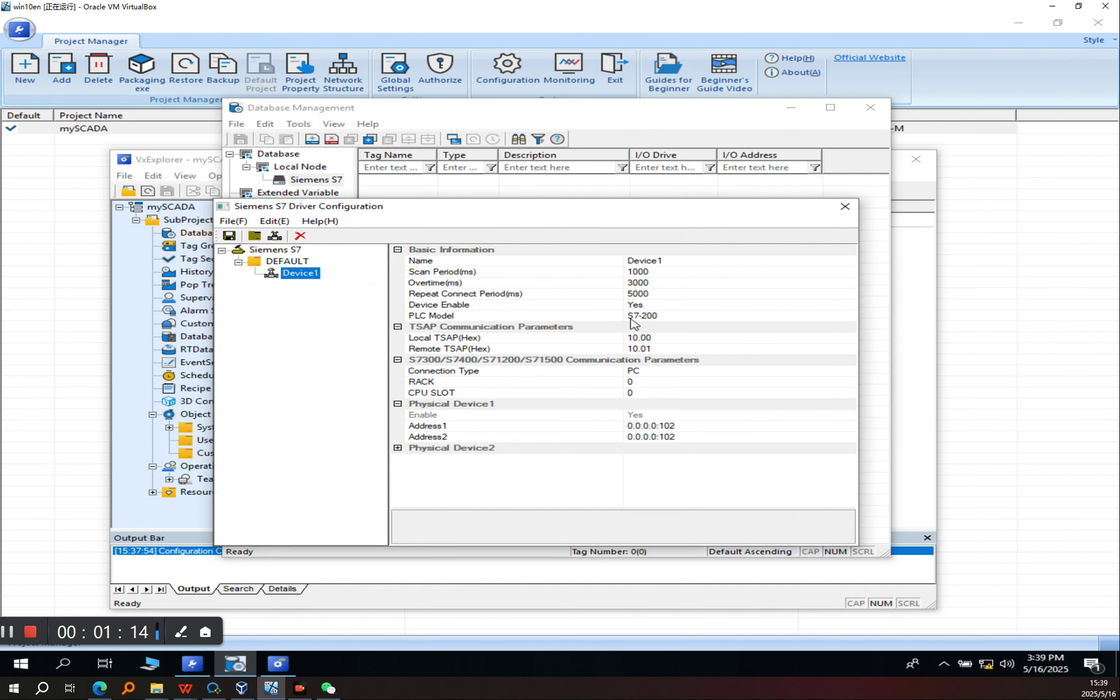
pyautogui.click(666, 318)
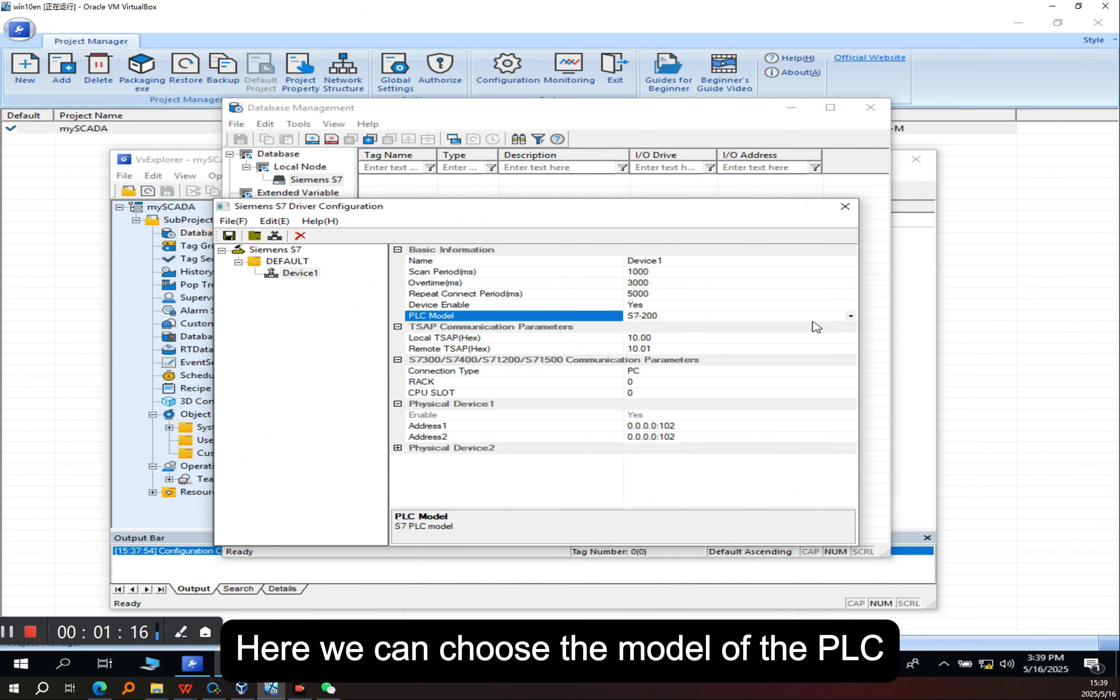
pyautogui.click(851, 318)
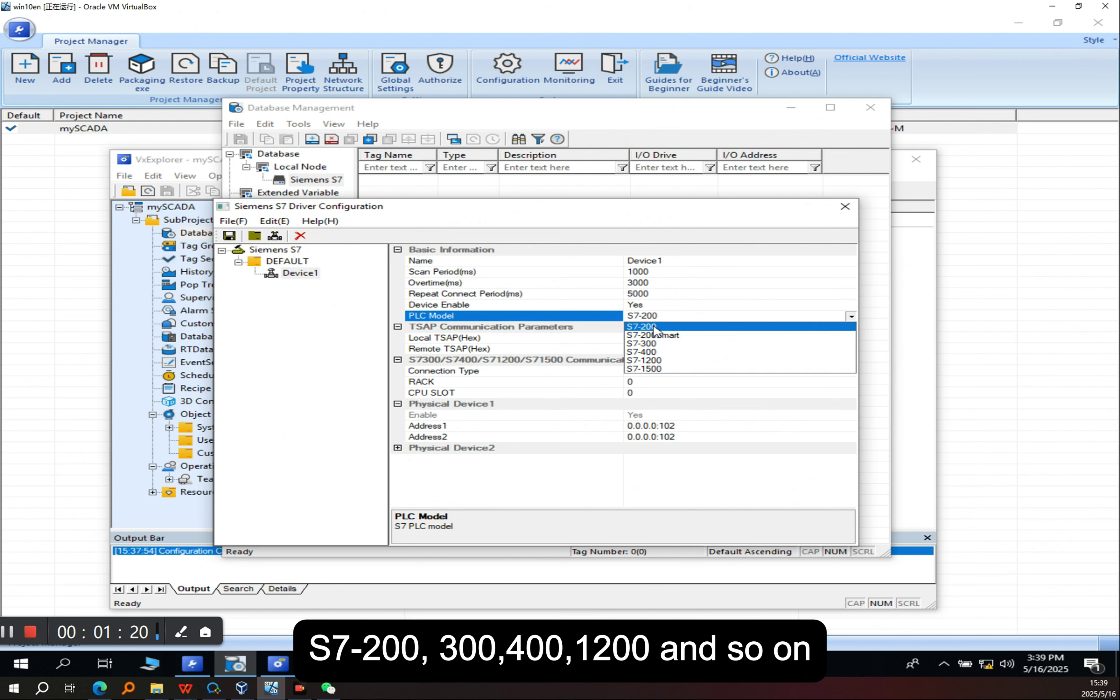
pyautogui.click(657, 365)
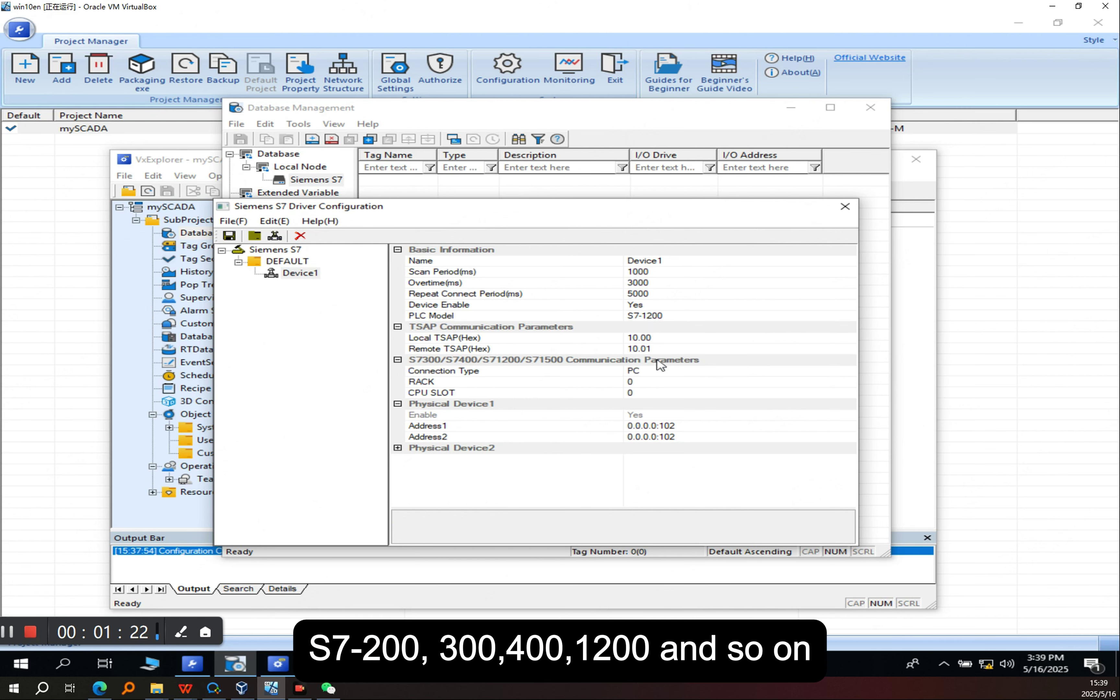
pyautogui.click(663, 340)
pyautogui.click(663, 348)
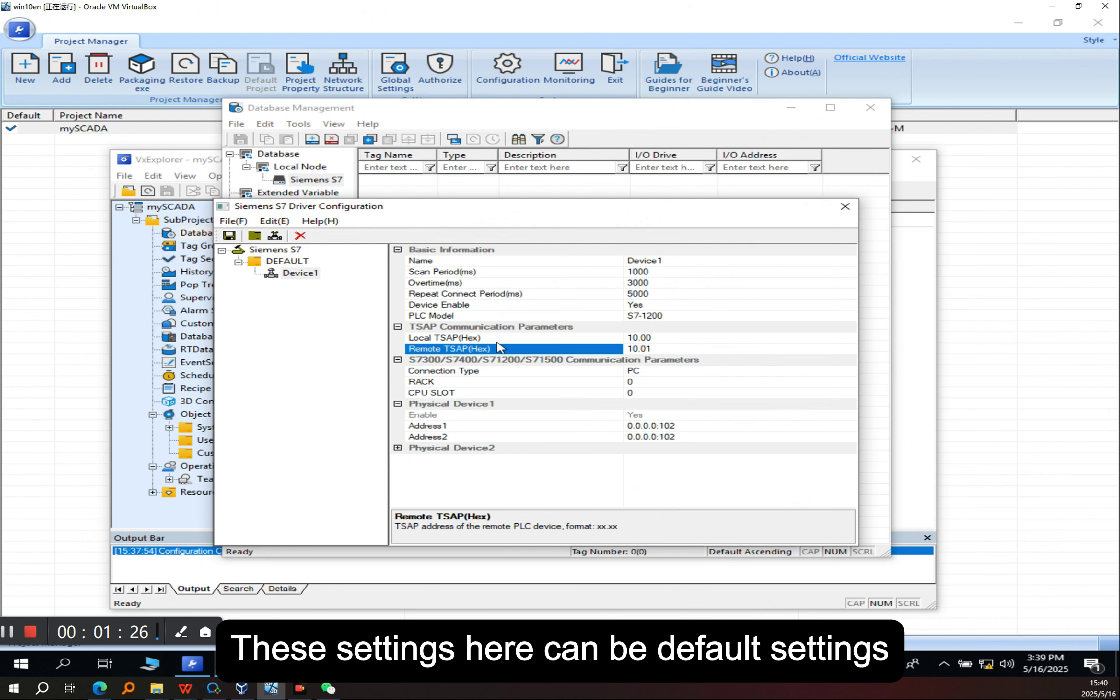
pyautogui.click(665, 339)
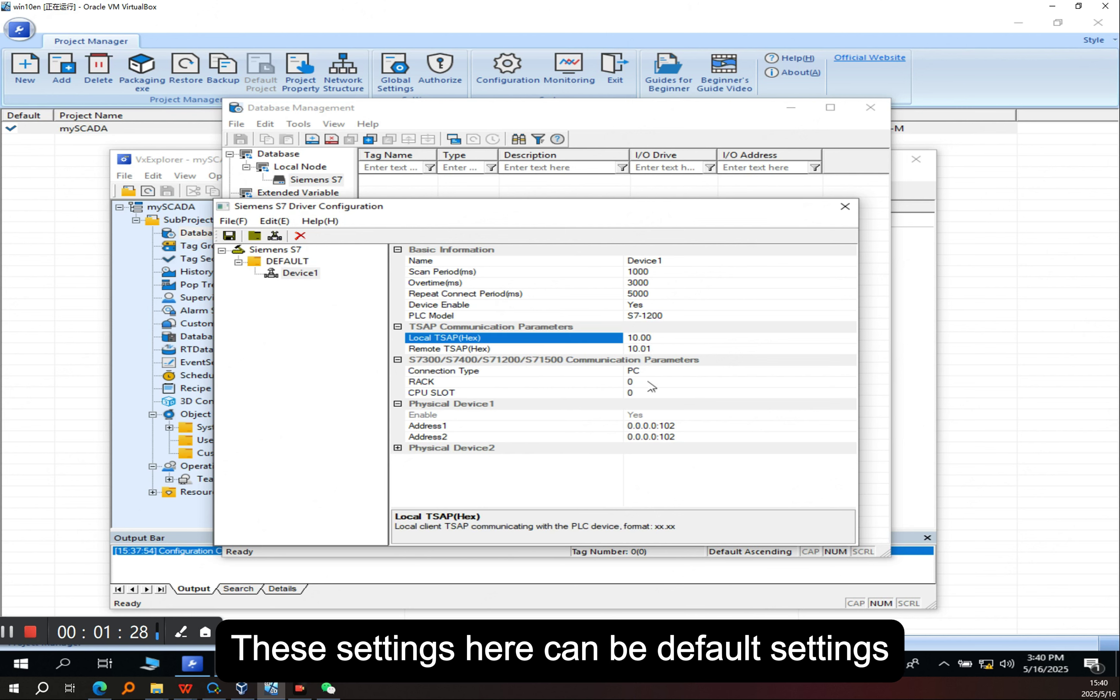
# - Set Address1 of Physical Device1 to 172.52.2.12:102
pyautogui.click(687, 426)
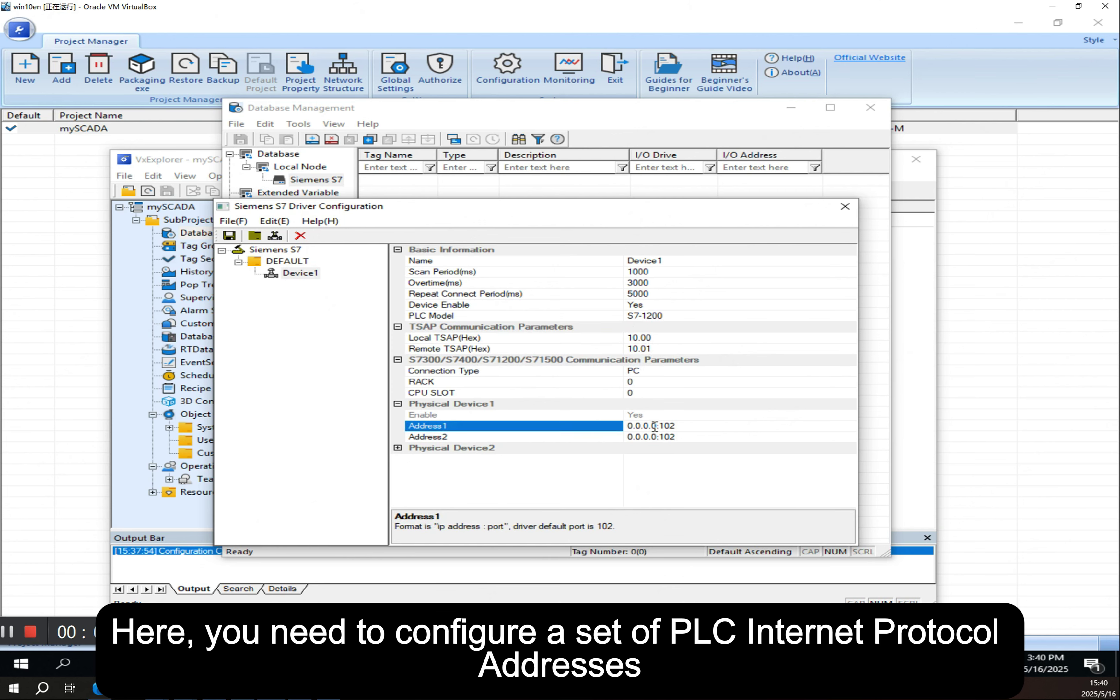
pyautogui.moveTo(657, 427); pyautogui.dragTo(592, 427)
pyautogui.write('172.52.2')
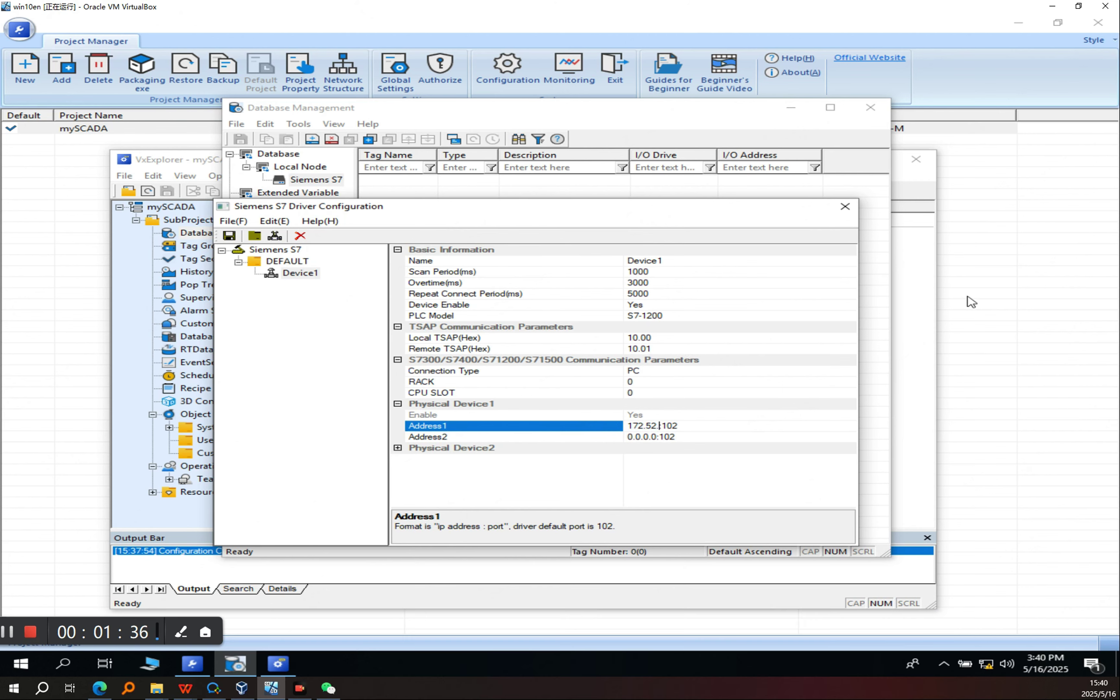
pyautogui.write('.12')
pyautogui.click(693, 436)
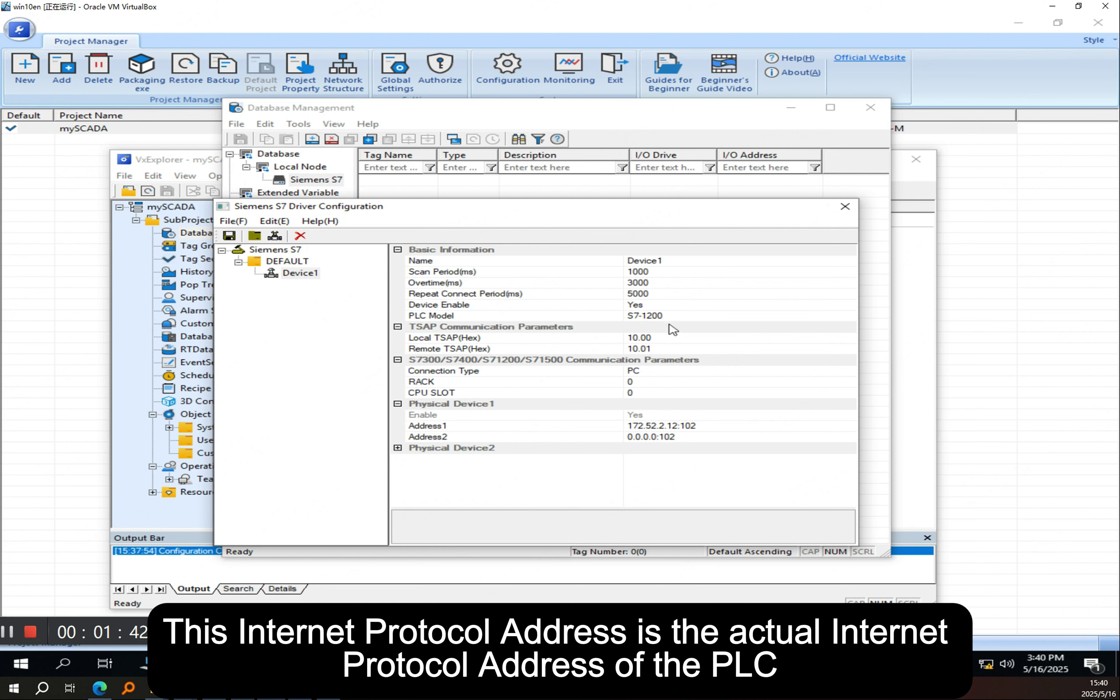
# - Expand the Physical Device2 settings, then save and close the Siemens S7 driver configuration
pyautogui.click(399, 447)
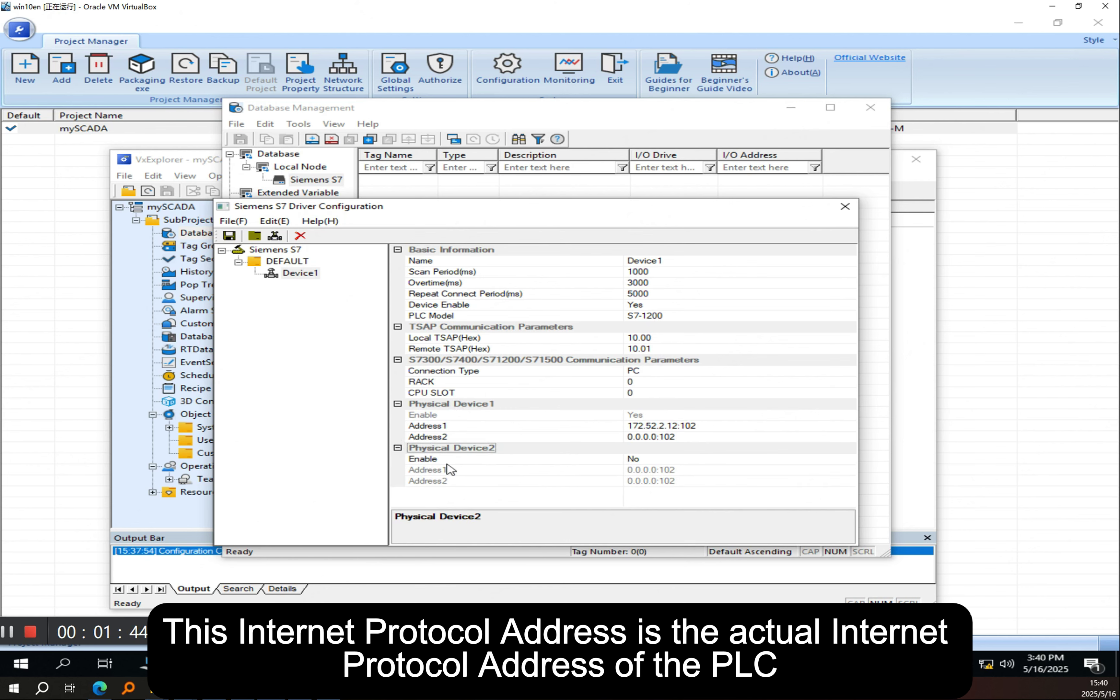
pyautogui.click(229, 236)
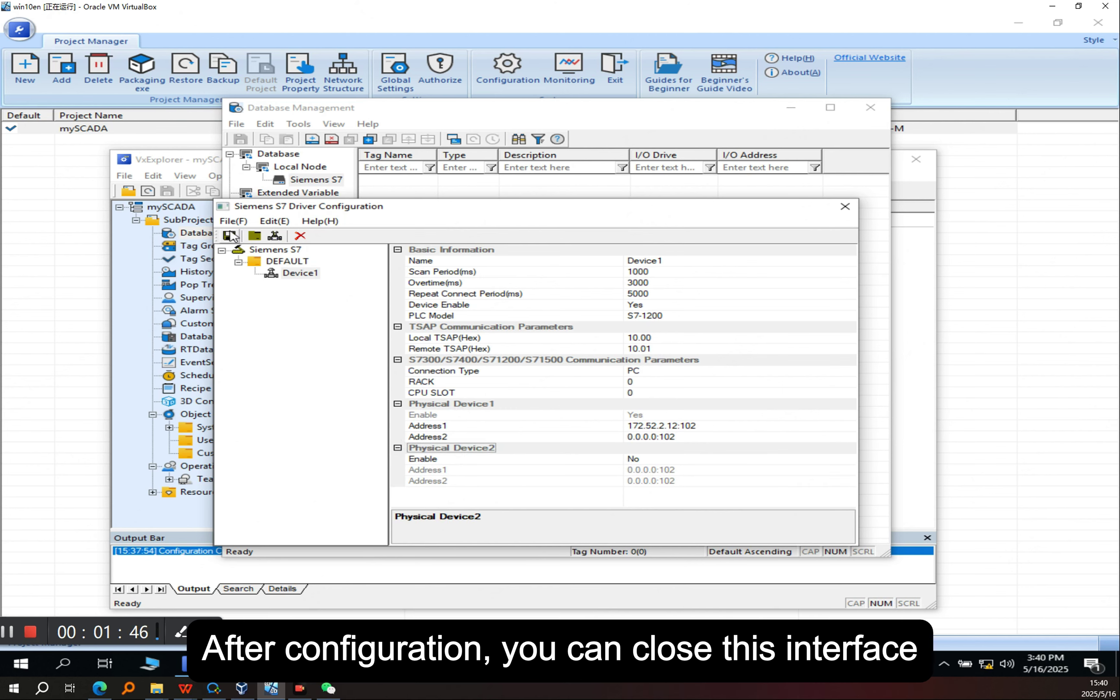
pyautogui.click(846, 206)
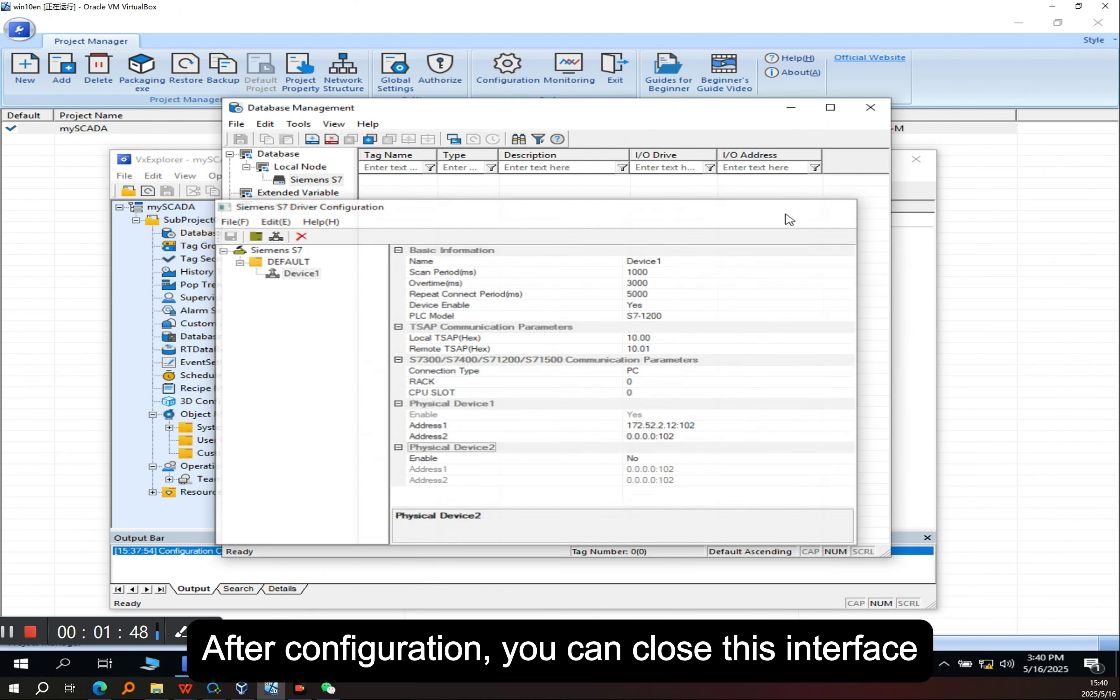
# - Start a new tag under the Siemens S7 driver, with tag type Real and the name Real1
pyautogui.click(262, 179)
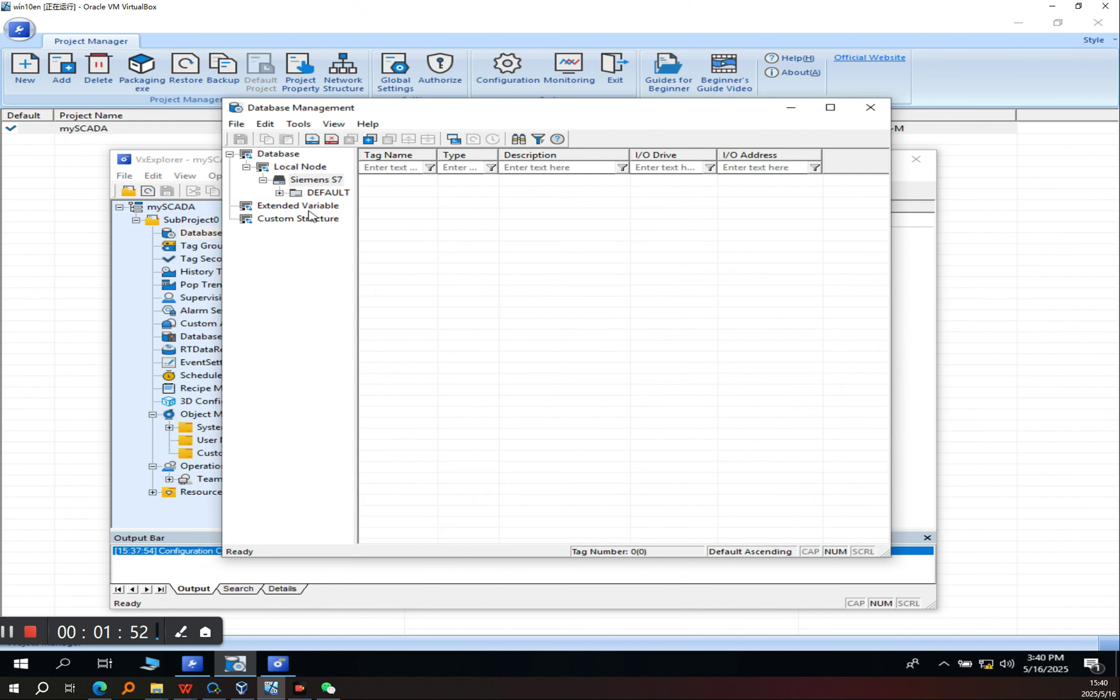
pyautogui.rightClick(410, 227)
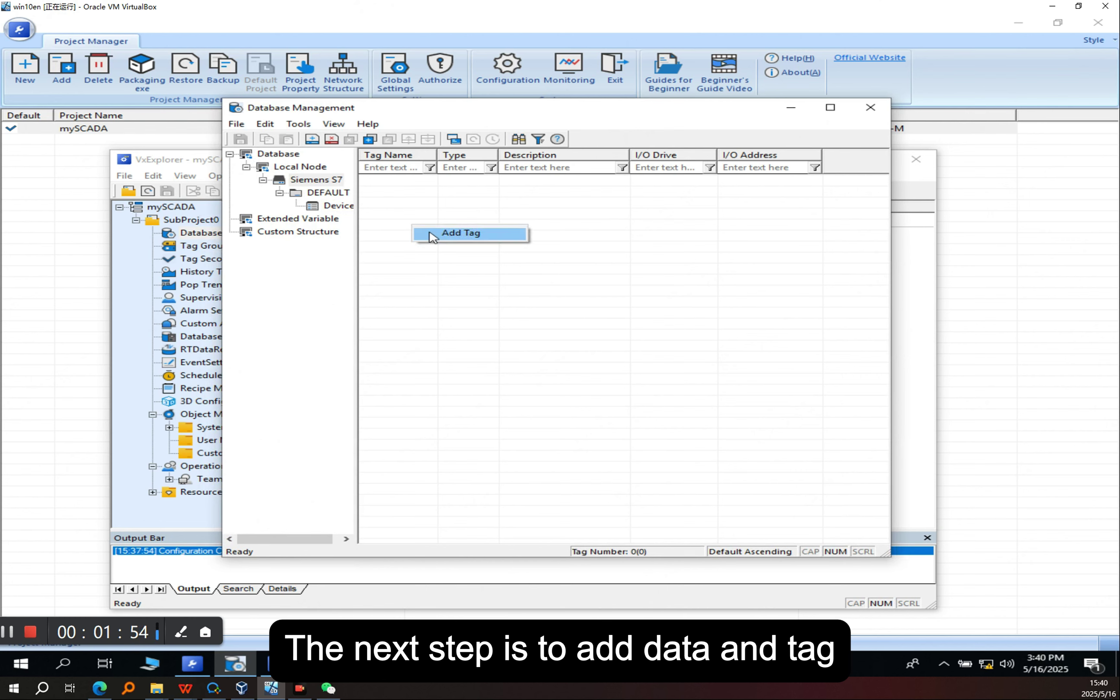
pyautogui.click(435, 237)
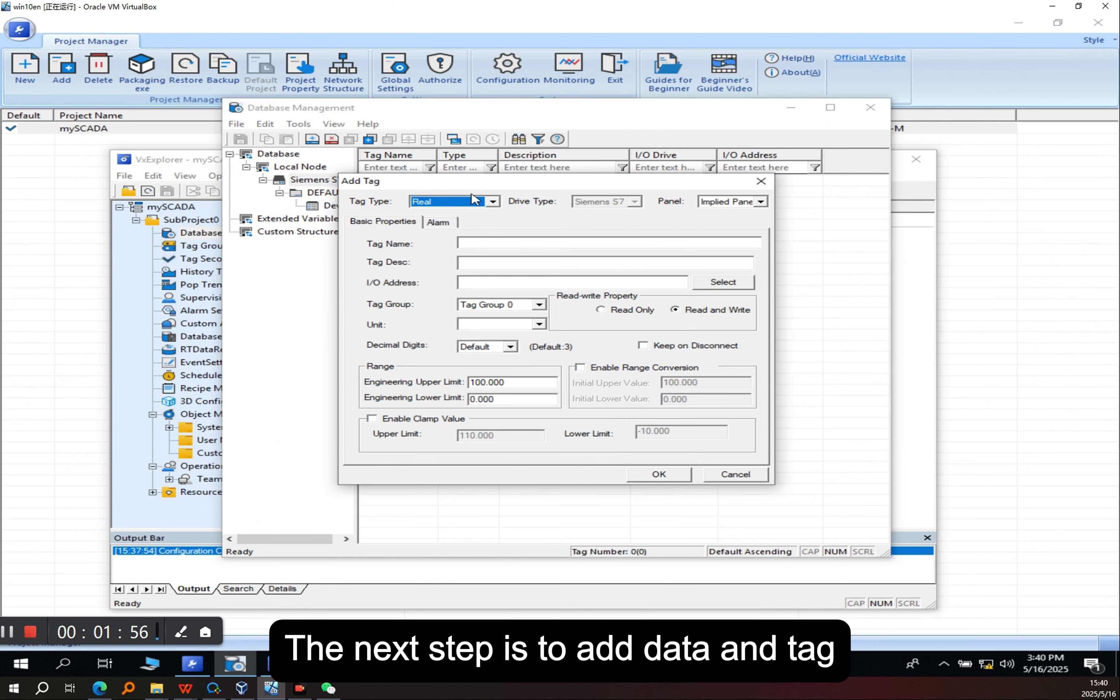
pyautogui.moveTo(476, 181); pyautogui.dragTo(501, 211)
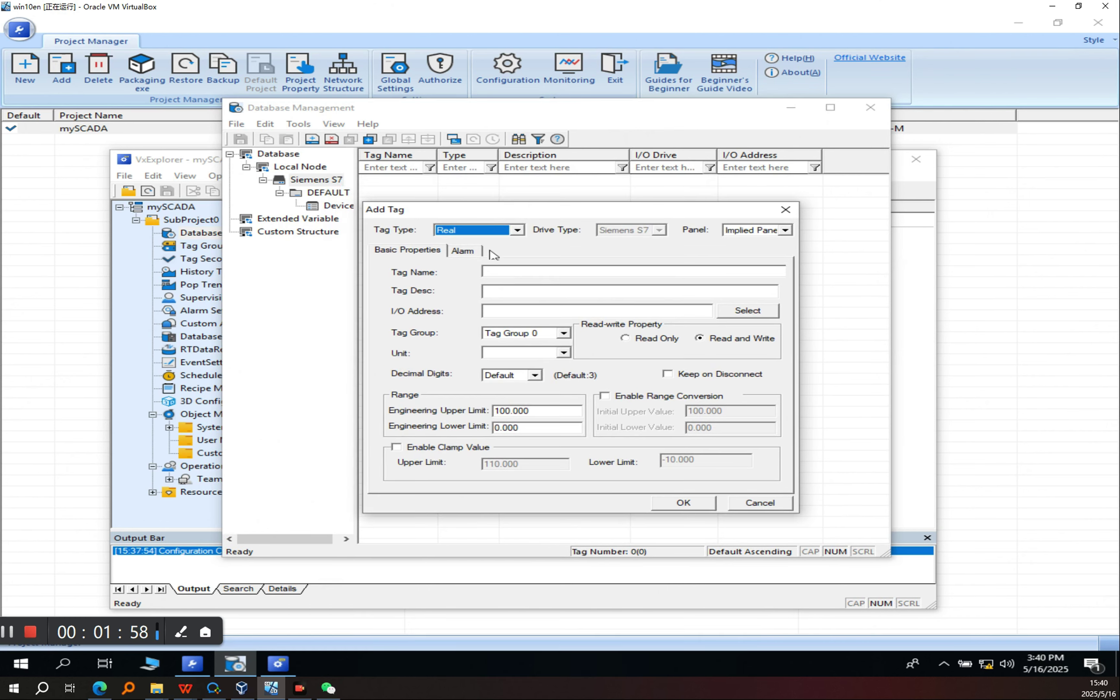
pyautogui.click(462, 233)
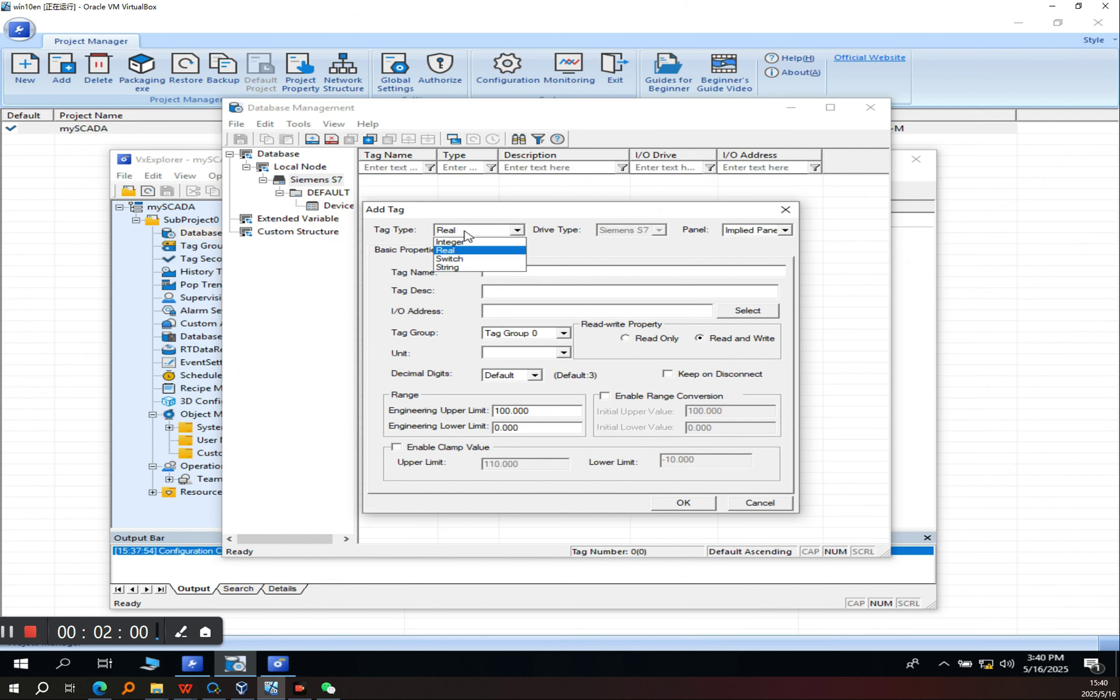
pyautogui.click(464, 232)
pyautogui.moveTo(505, 214); pyautogui.dragTo(487, 211)
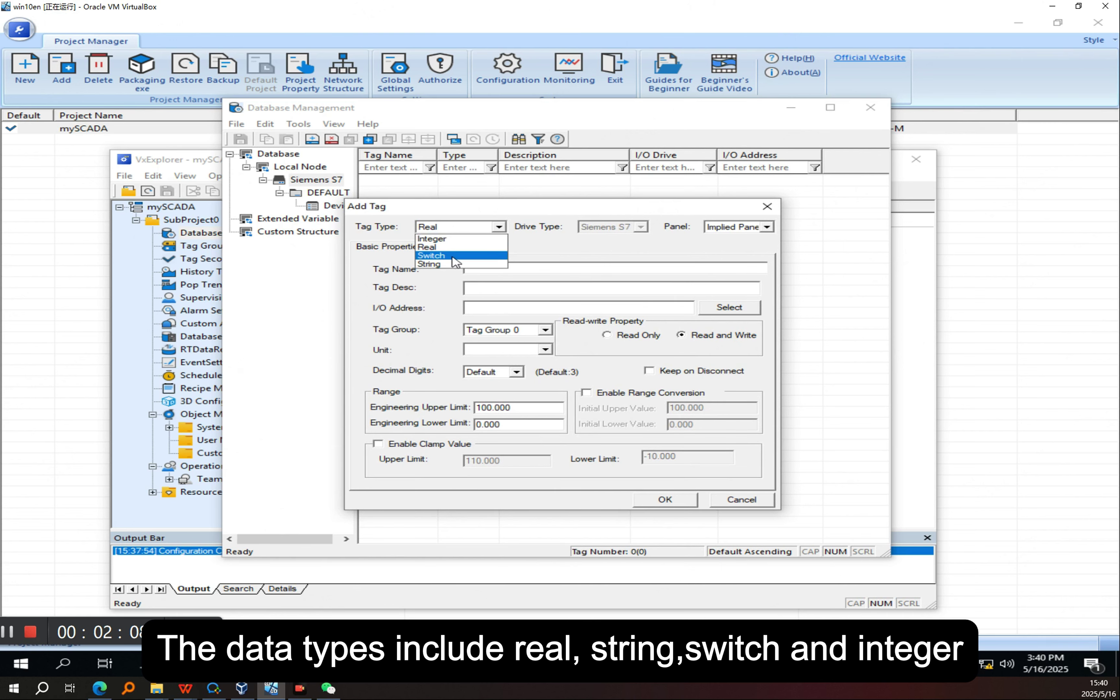
pyautogui.click(454, 247)
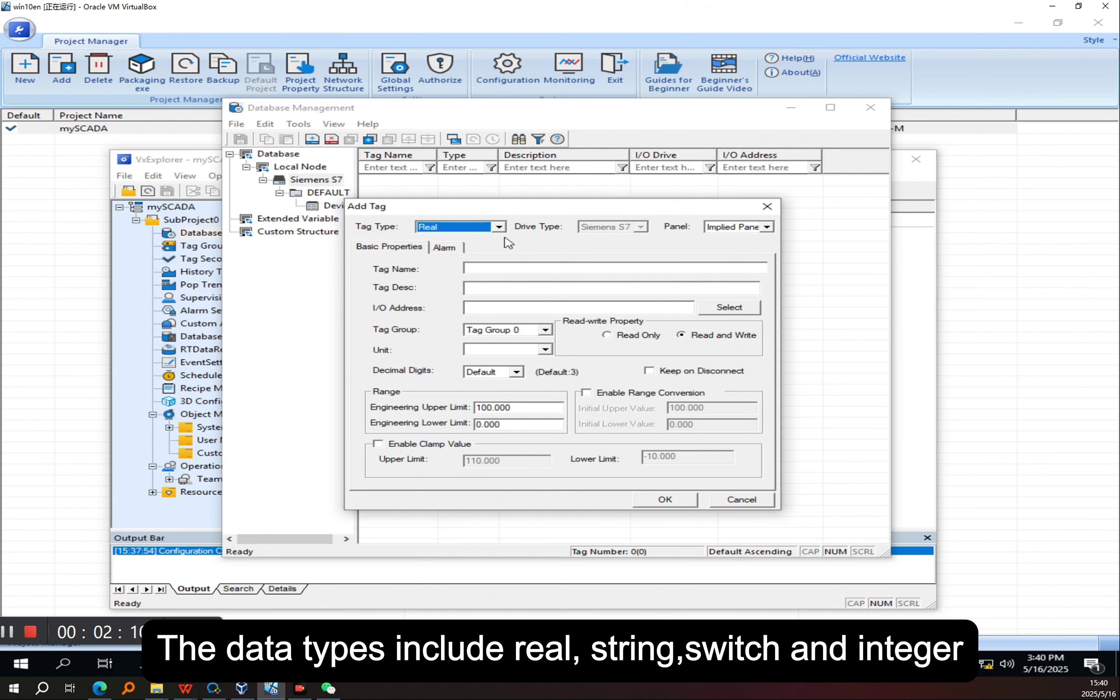
pyautogui.moveTo(518, 210); pyautogui.dragTo(538, 209)
pyautogui.click(527, 268)
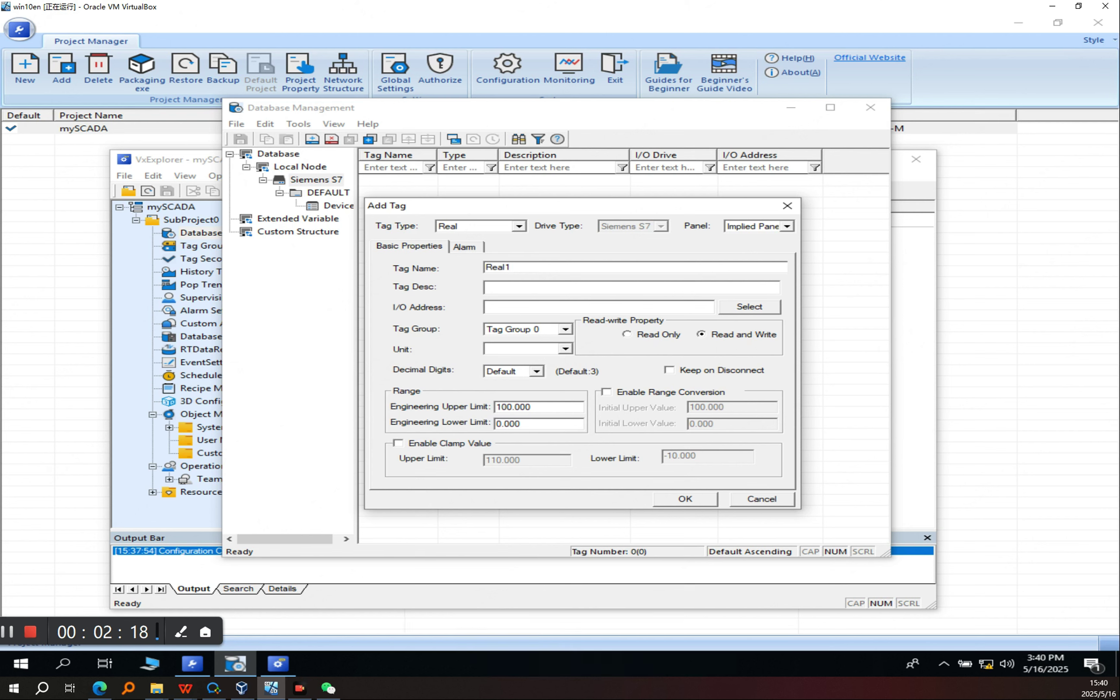
# - Open the I/O address selection for Real1 and choose Device1 with data type DWORD
pyautogui.click(738, 308)
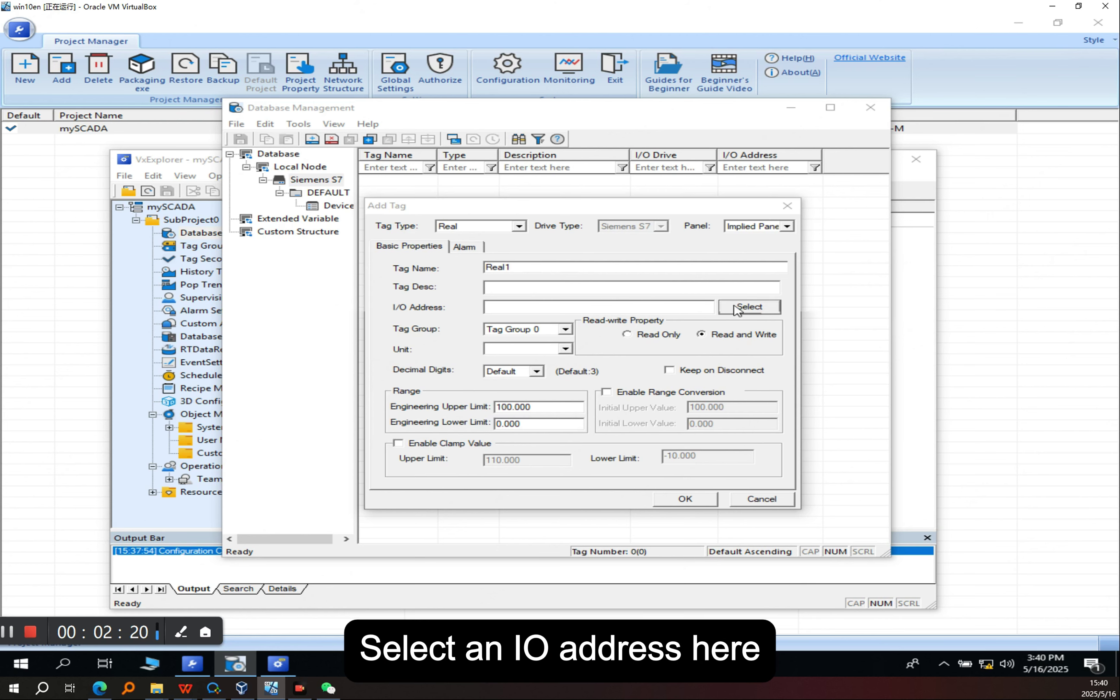
pyautogui.moveTo(566, 284); pyautogui.dragTo(536, 294)
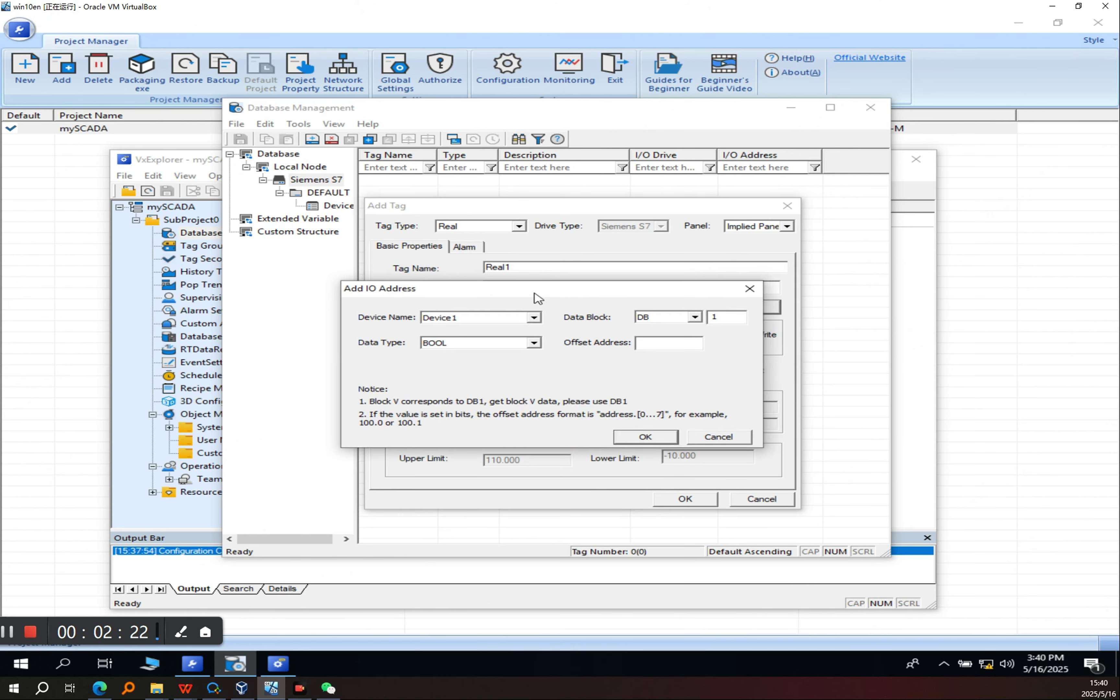
pyautogui.click(509, 319)
pyautogui.click(511, 329)
pyautogui.click(517, 347)
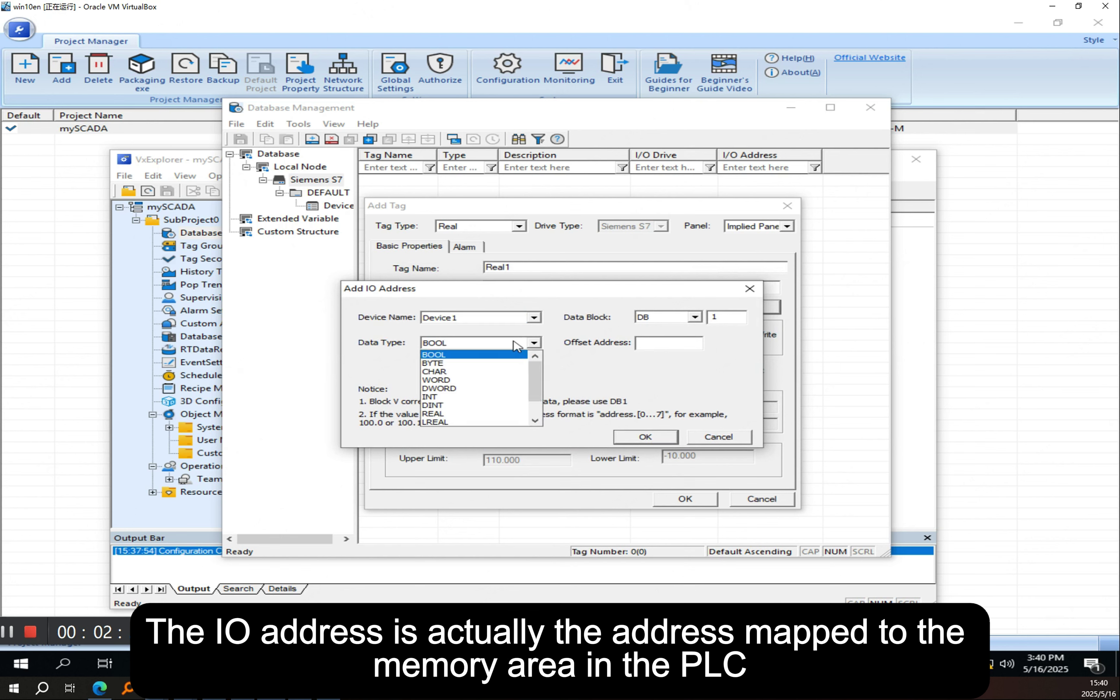
pyautogui.click(517, 349)
pyautogui.moveTo(535, 297); pyautogui.dragTo(521, 303)
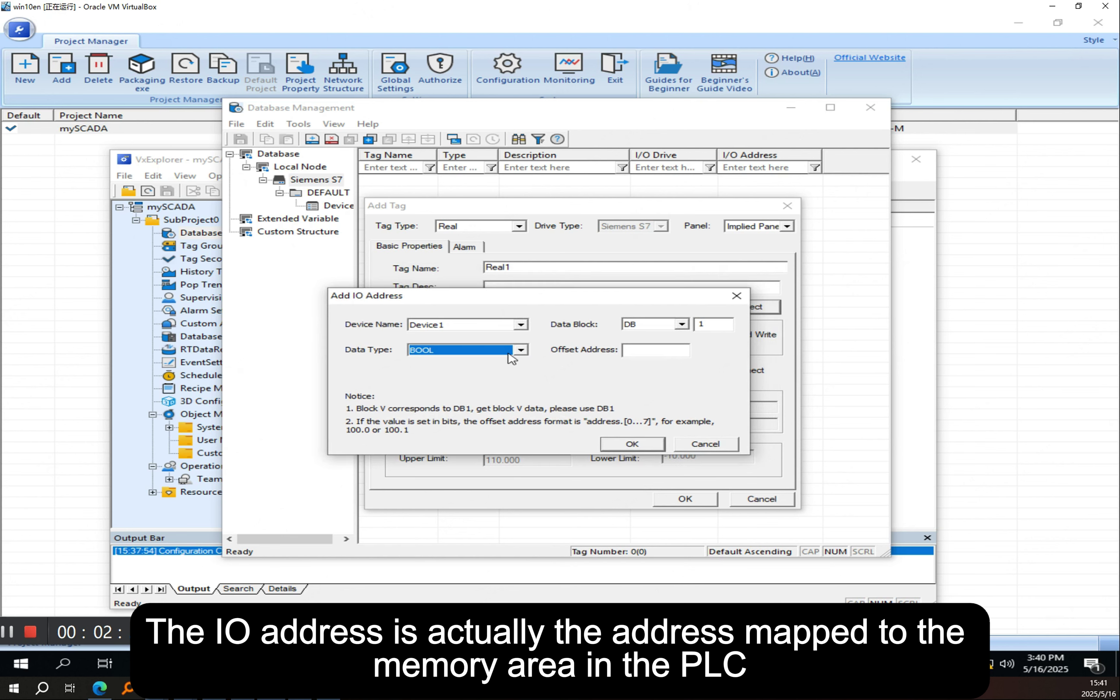
pyautogui.click(520, 350)
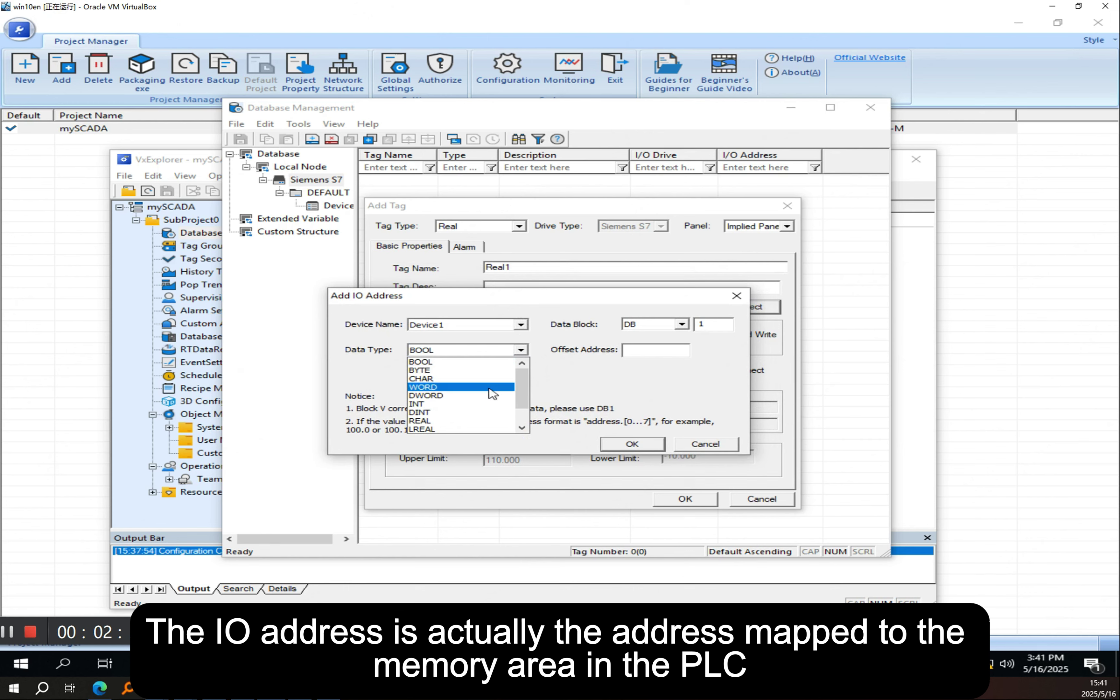
pyautogui.click(488, 403)
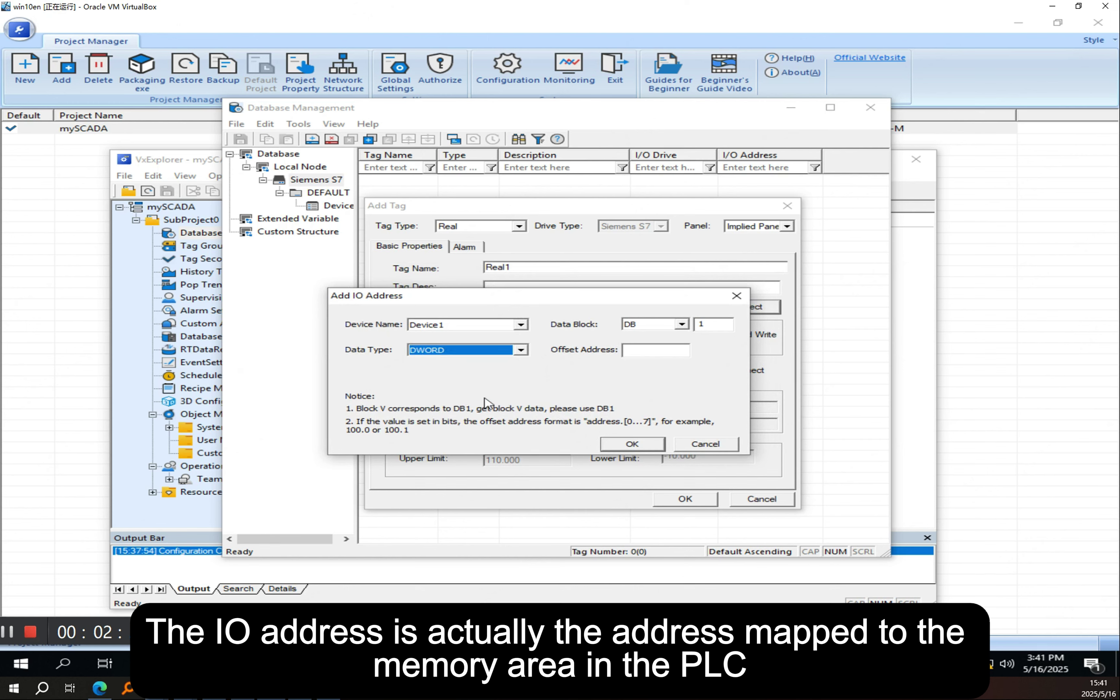
# - Use data block DB 1 with offset address 1 and apply the I/O address to the tag
pyautogui.click(643, 326)
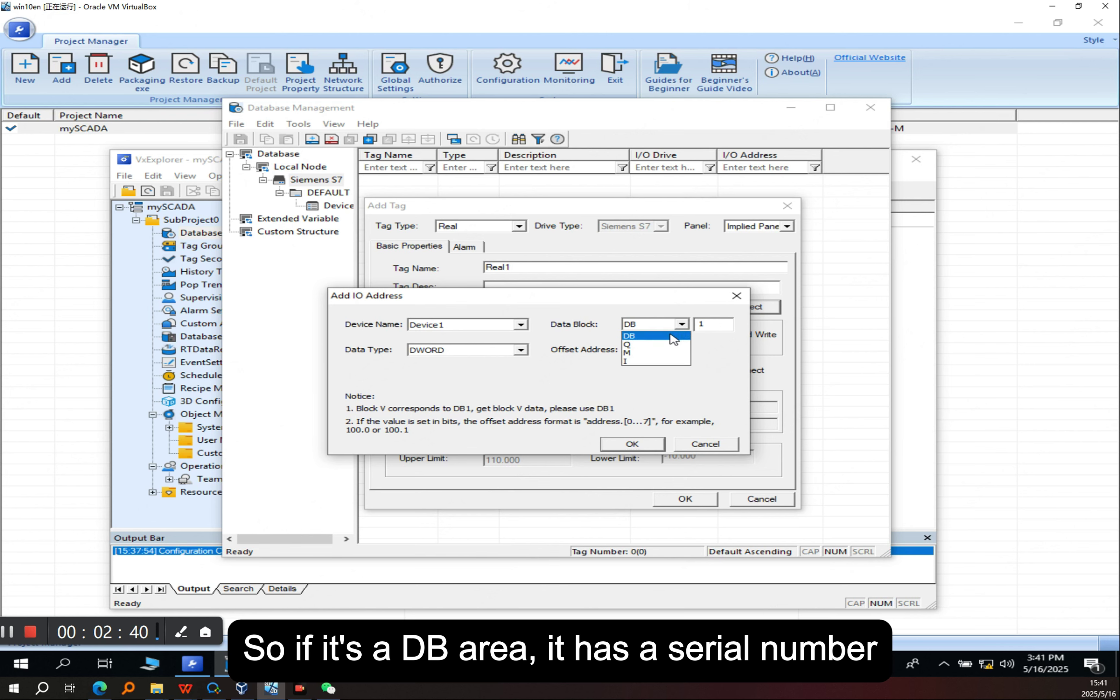
pyautogui.click(690, 336)
pyautogui.click(707, 326)
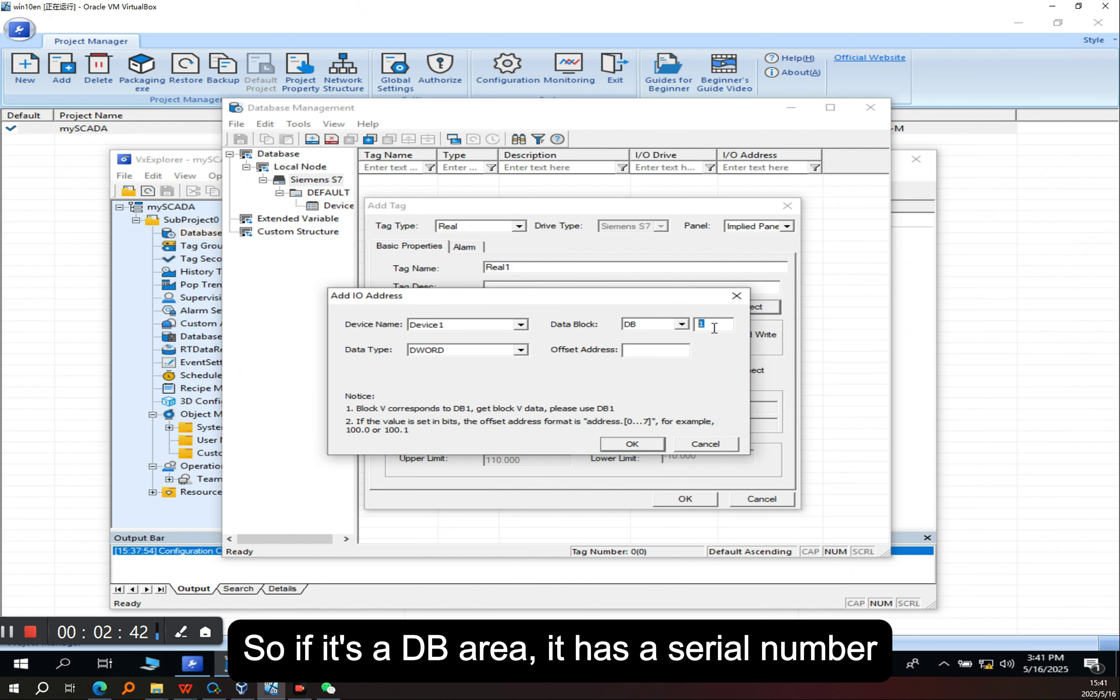
pyautogui.doubleClick(708, 326)
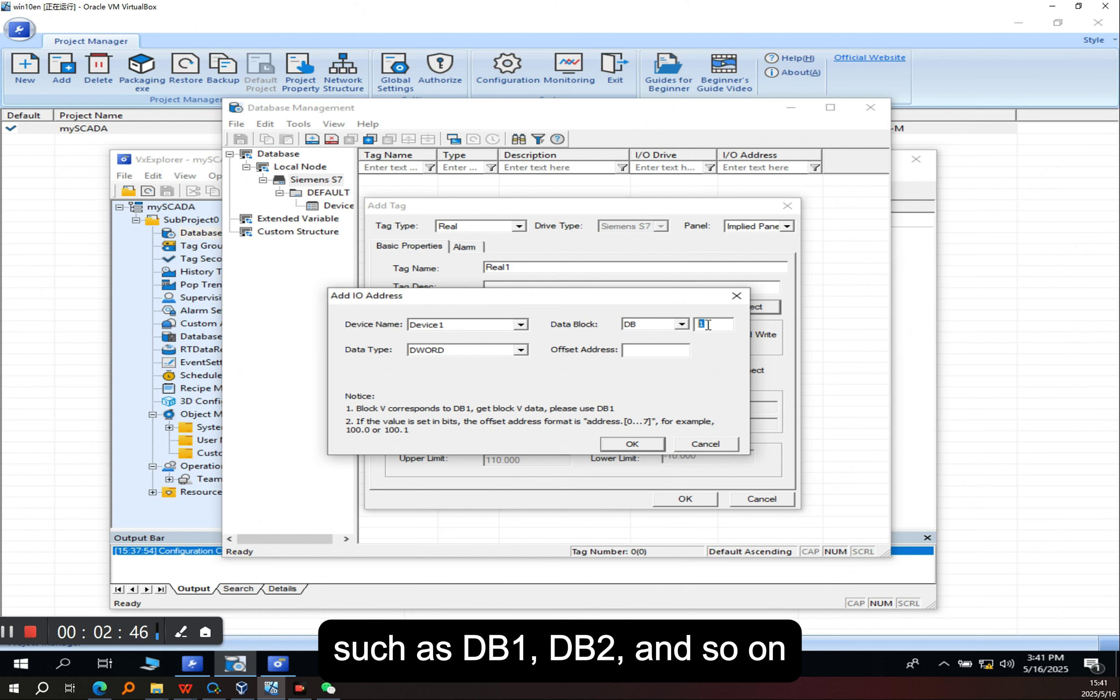
pyautogui.click(644, 353)
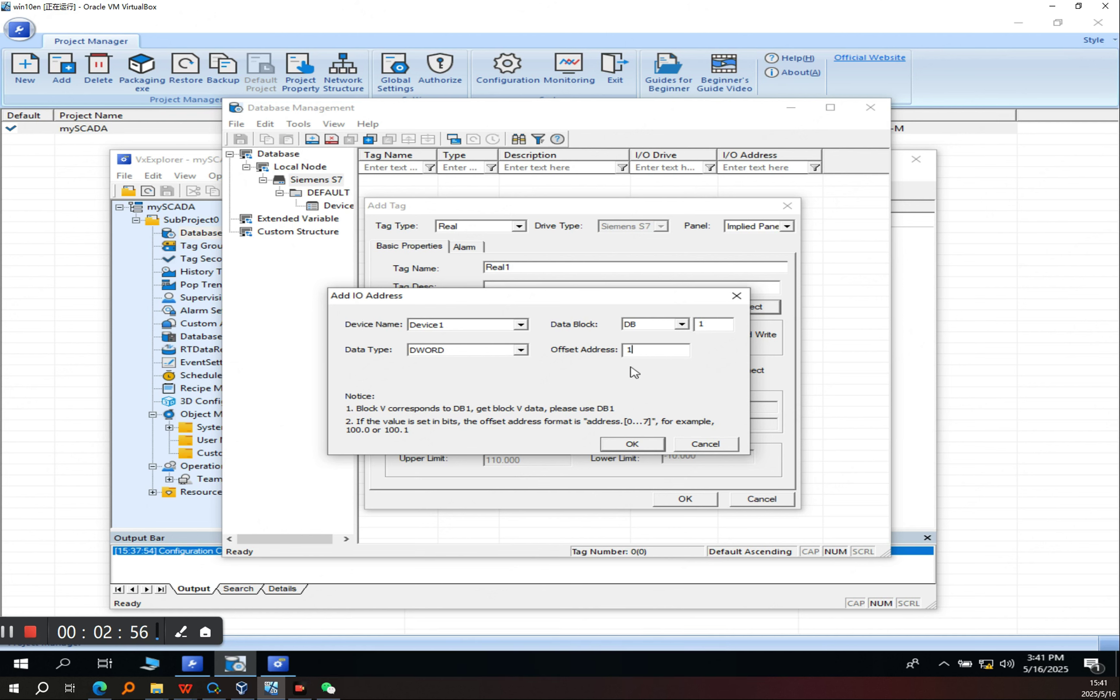
pyautogui.click(633, 444)
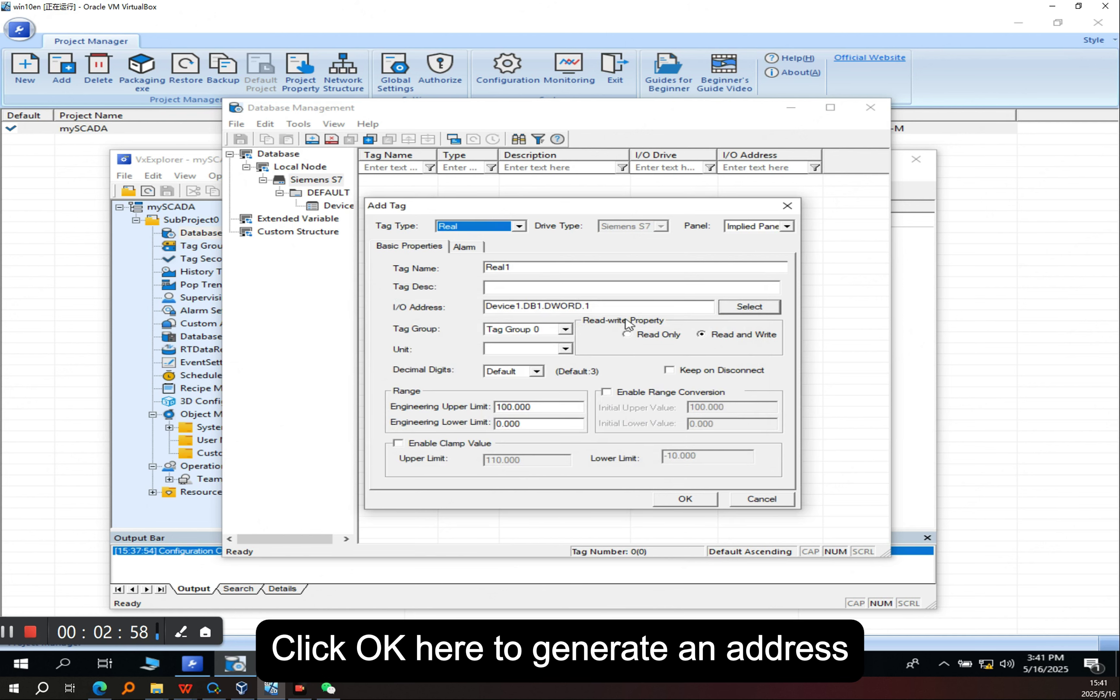
pyautogui.click(621, 307)
pyautogui.moveTo(585, 307); pyautogui.dragTo(446, 311)
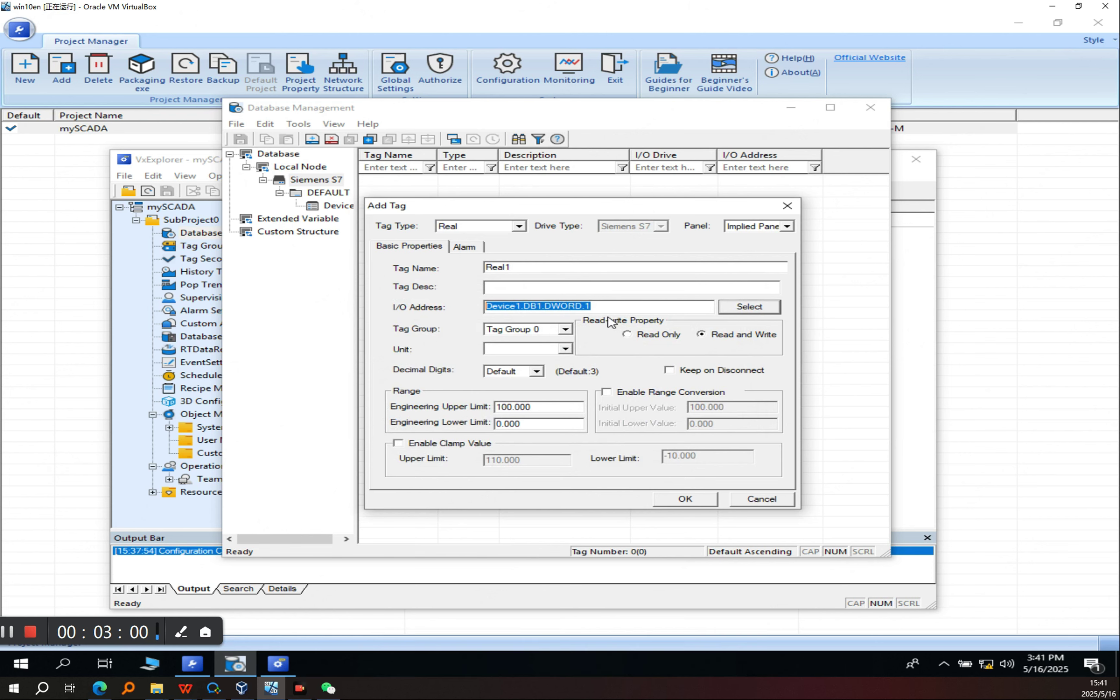
pyautogui.click(628, 306)
# - Keep the tag in Tag Group 0 and set its unit to M
pyautogui.click(522, 330)
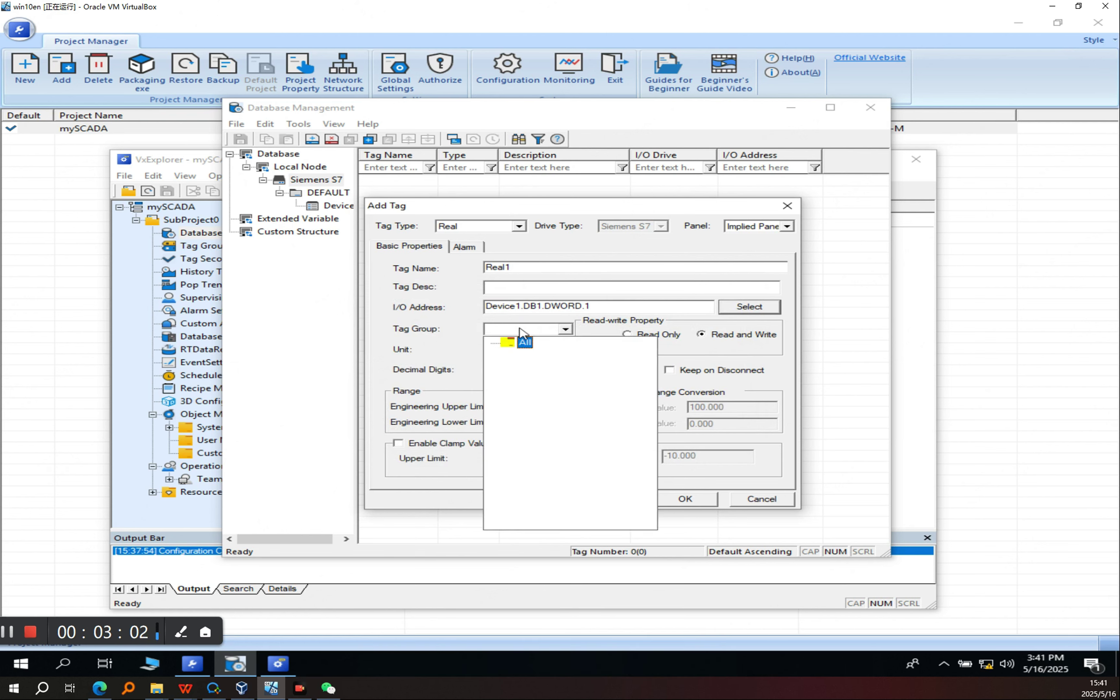
pyautogui.click(515, 348)
pyautogui.click(521, 351)
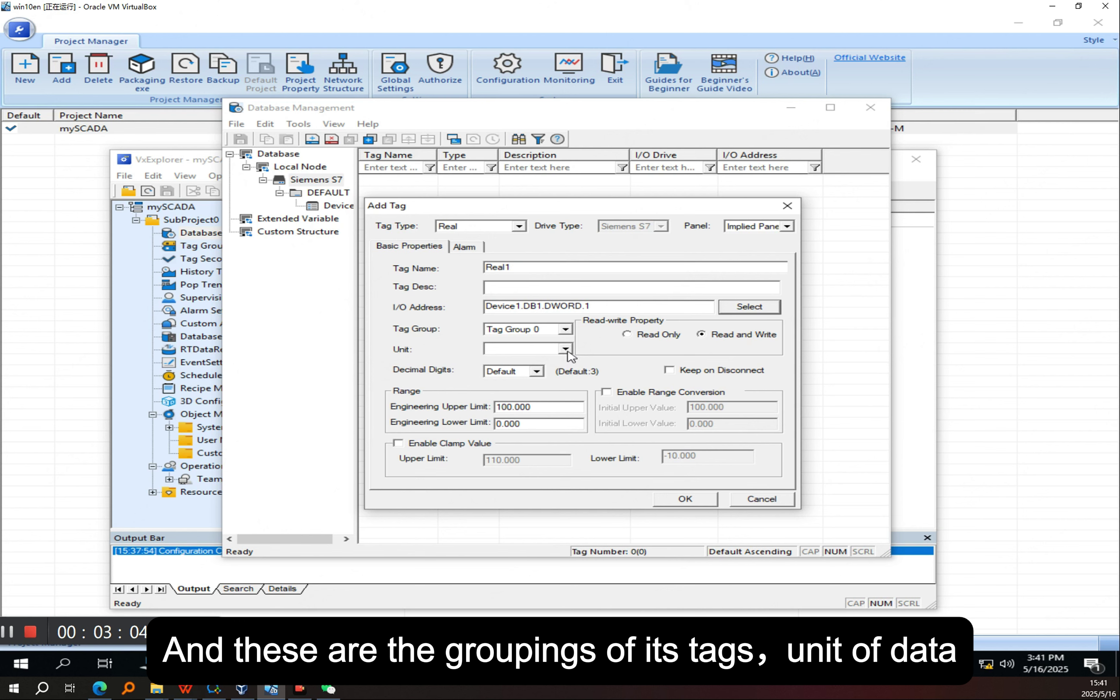
pyautogui.click(567, 351)
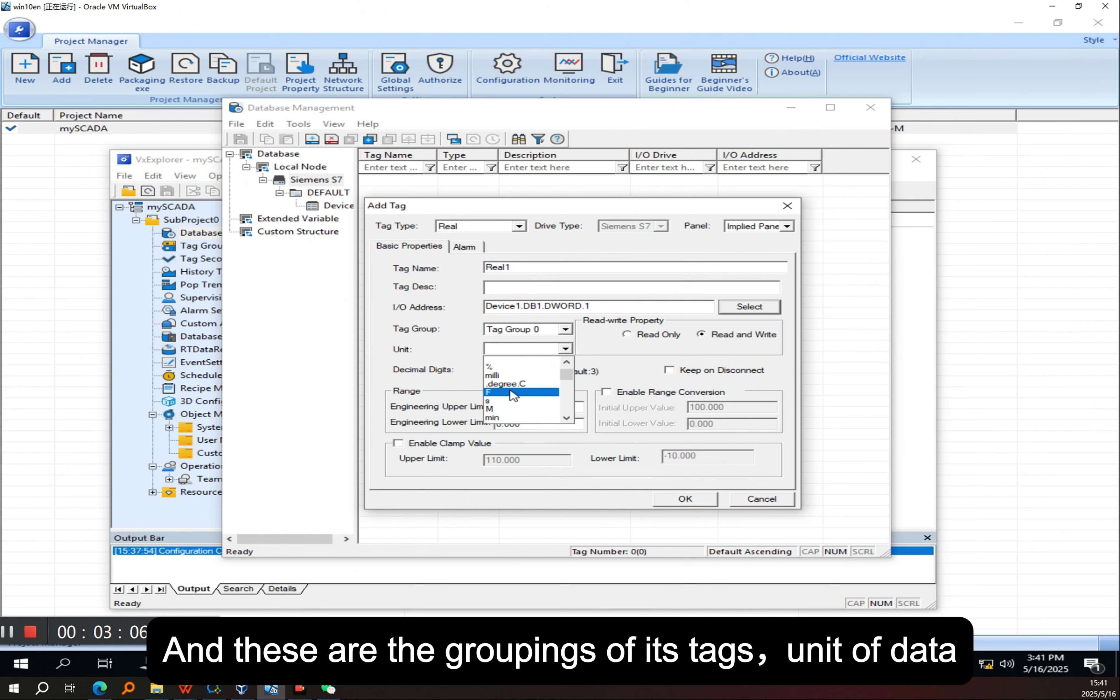
pyautogui.scroll(-2, 513, 395)
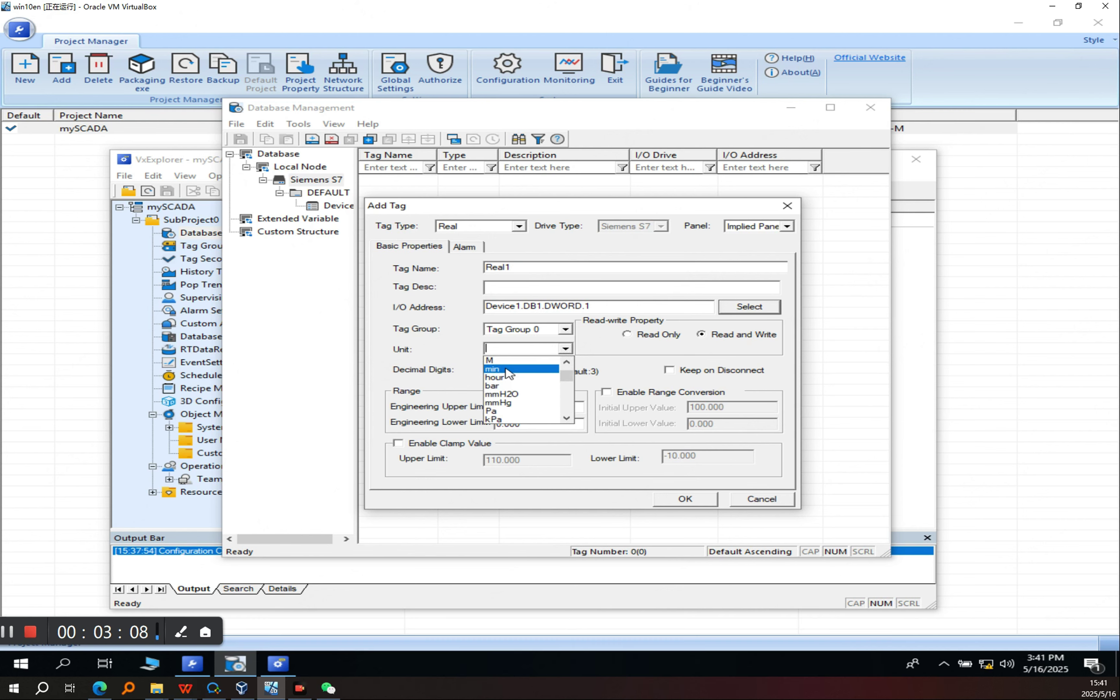
pyautogui.click(506, 361)
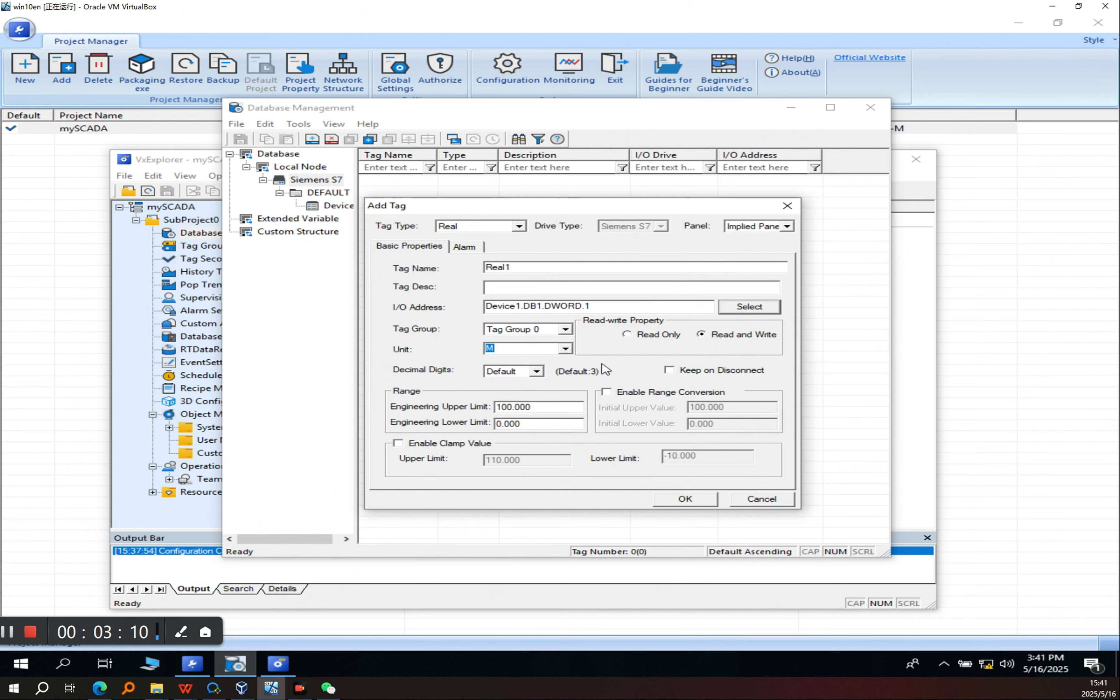
# - Try out the tag's Keep on Disconnect and Enable Range Conversion options, switching both off again
pyautogui.click(666, 341)
pyautogui.click(698, 373)
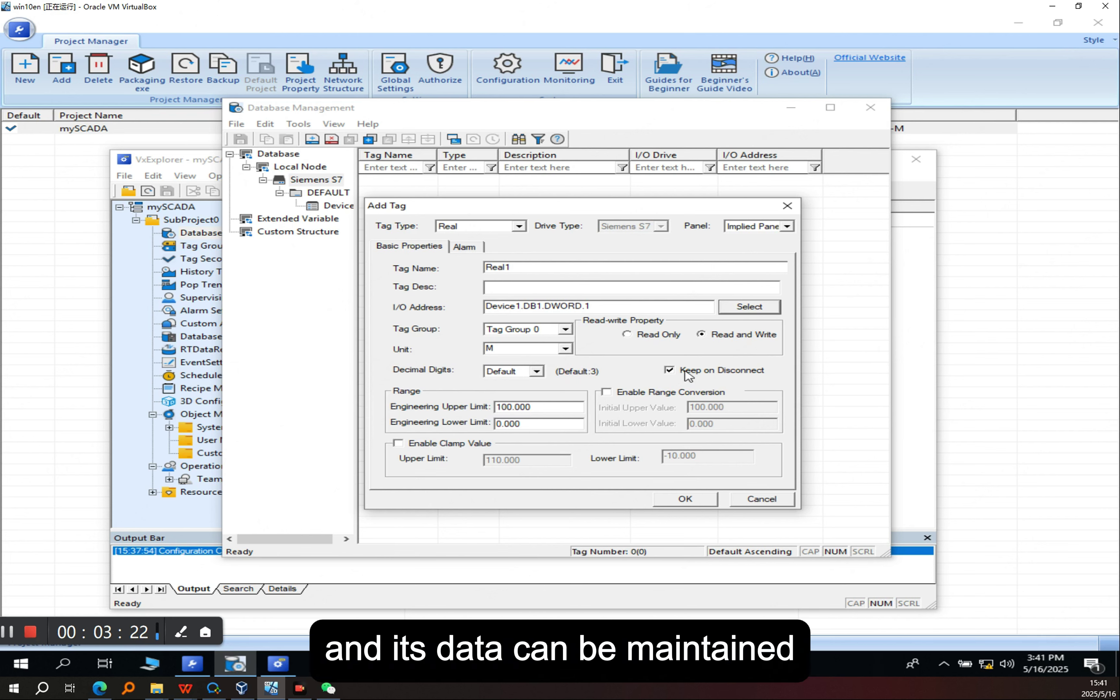
pyautogui.click(627, 393)
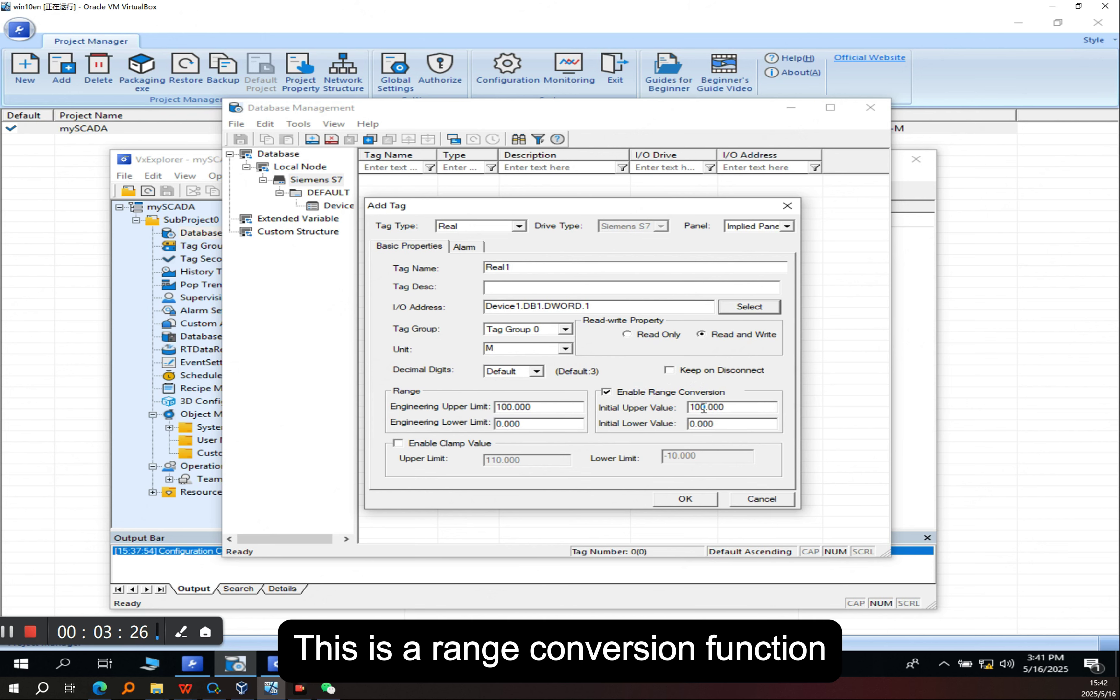
pyautogui.click(634, 395)
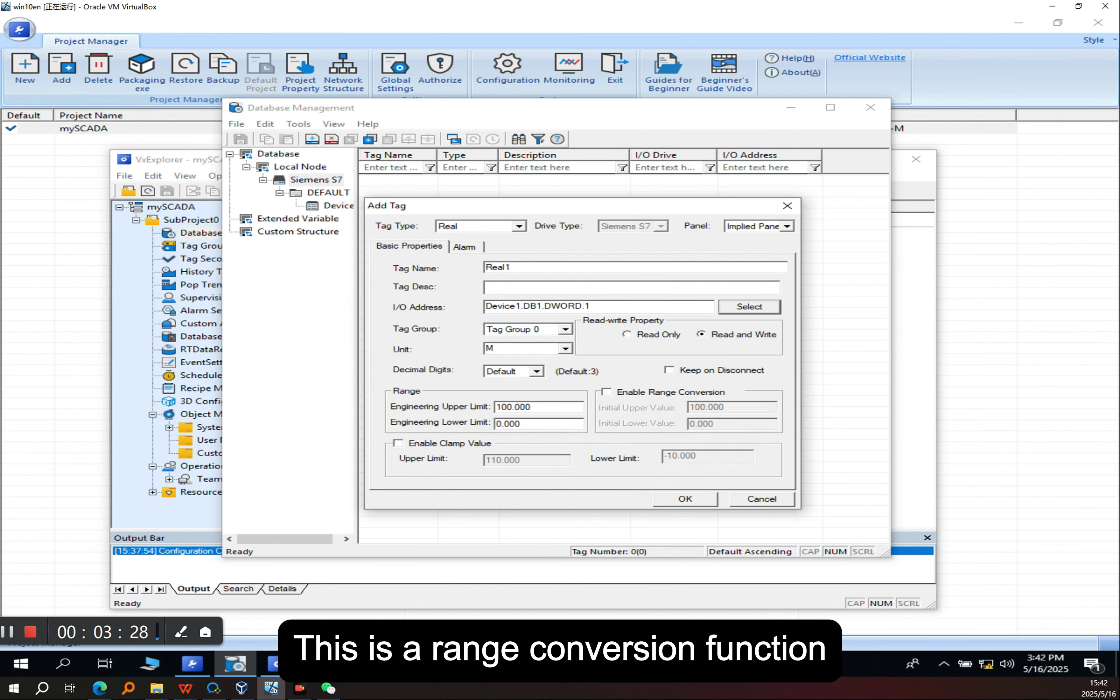
# - Enable alarms for the tag, try the H3, HH and H alarm types, and leave only the L alarm selected
pyautogui.click(464, 248)
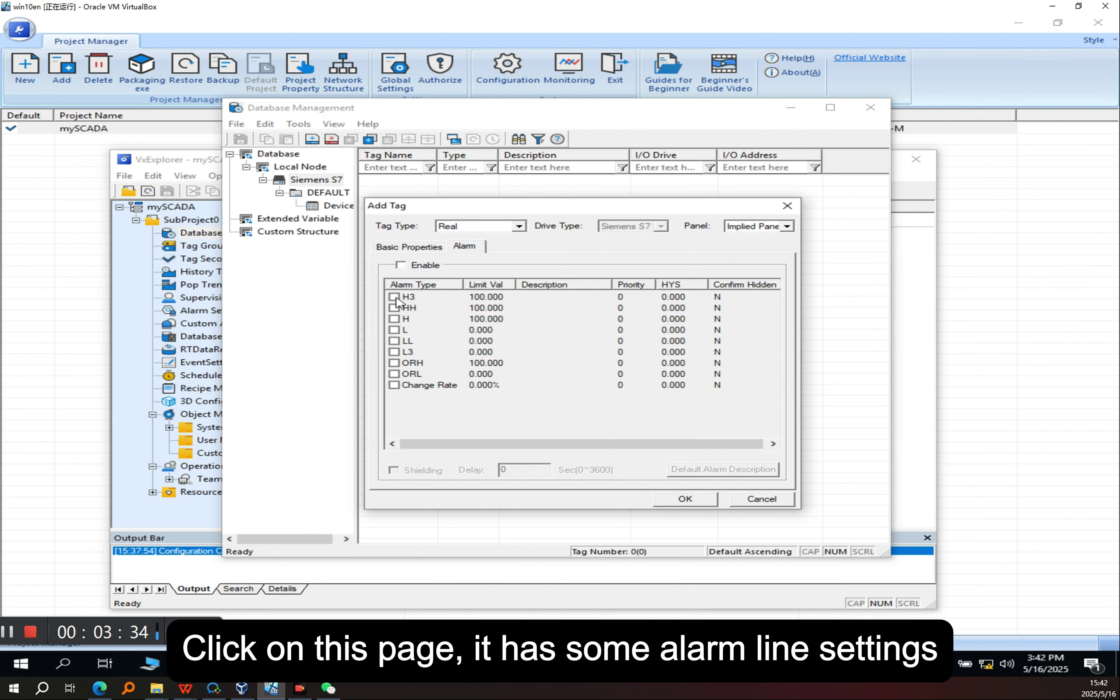
pyautogui.click(401, 265)
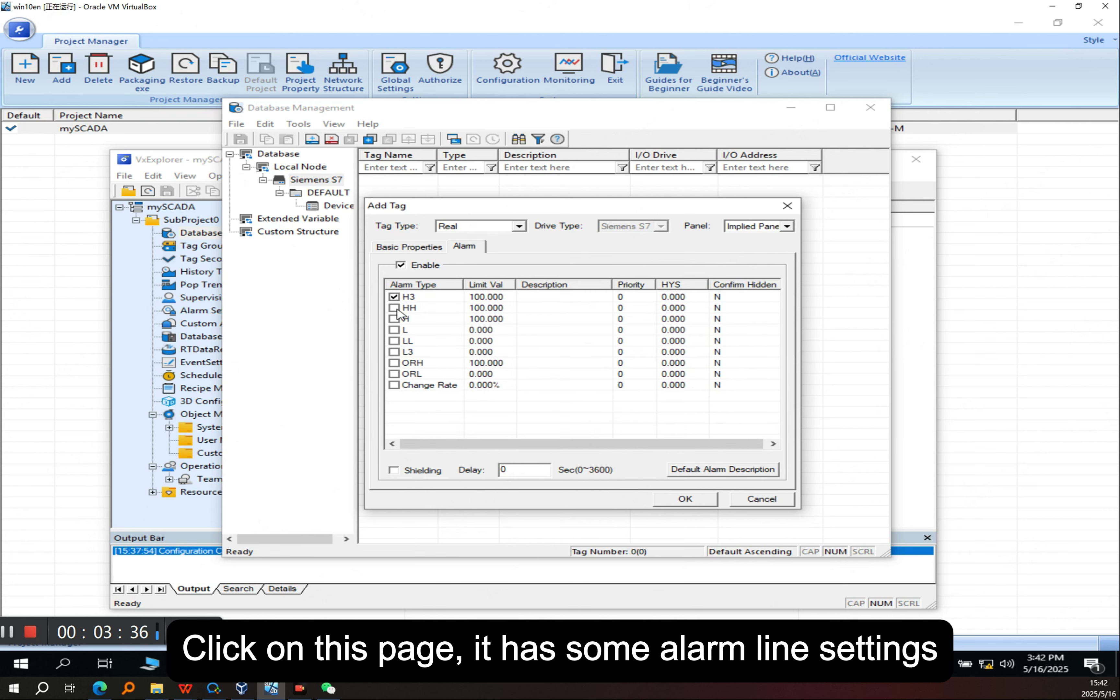
pyautogui.click(395, 309)
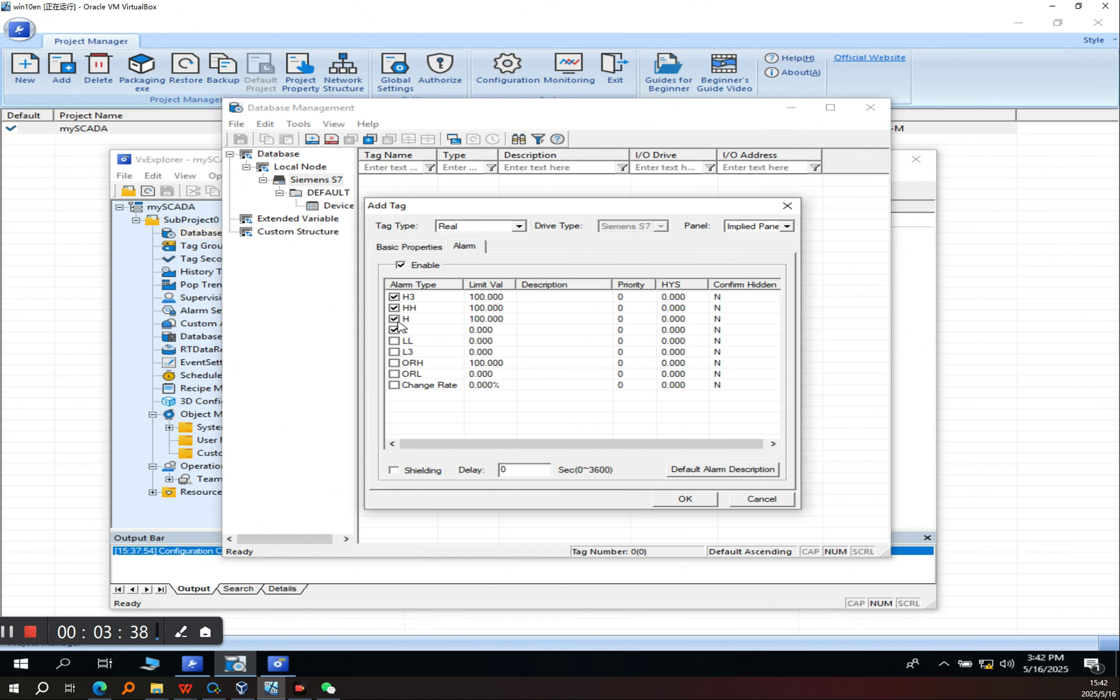
pyautogui.click(396, 308)
pyautogui.click(396, 298)
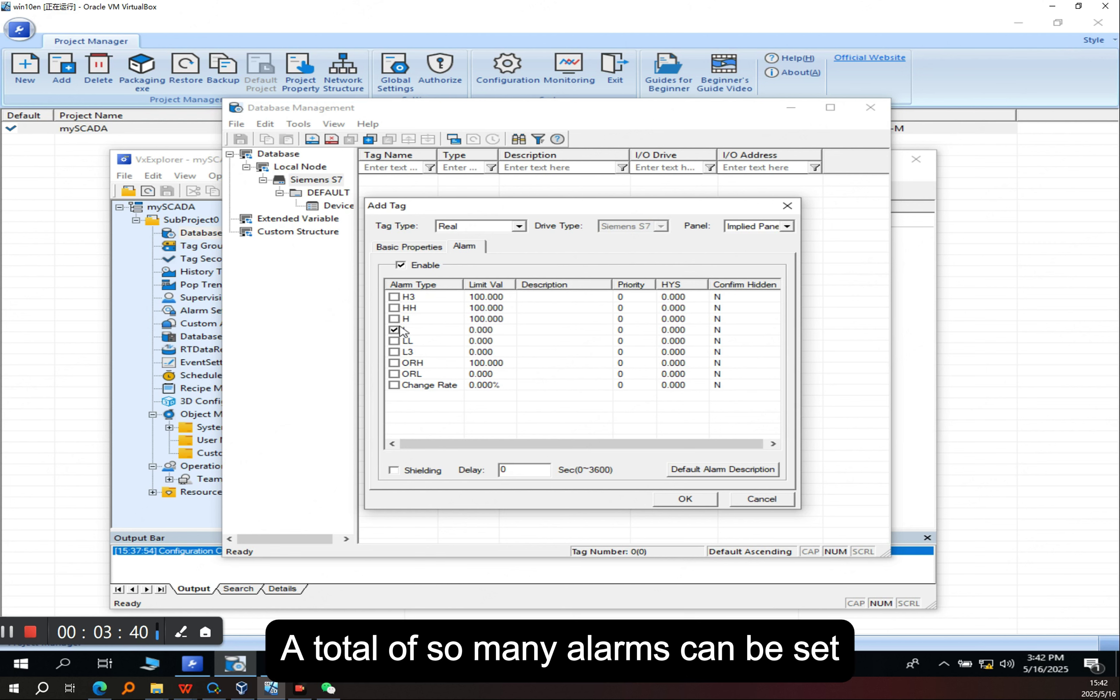
pyautogui.click(401, 330)
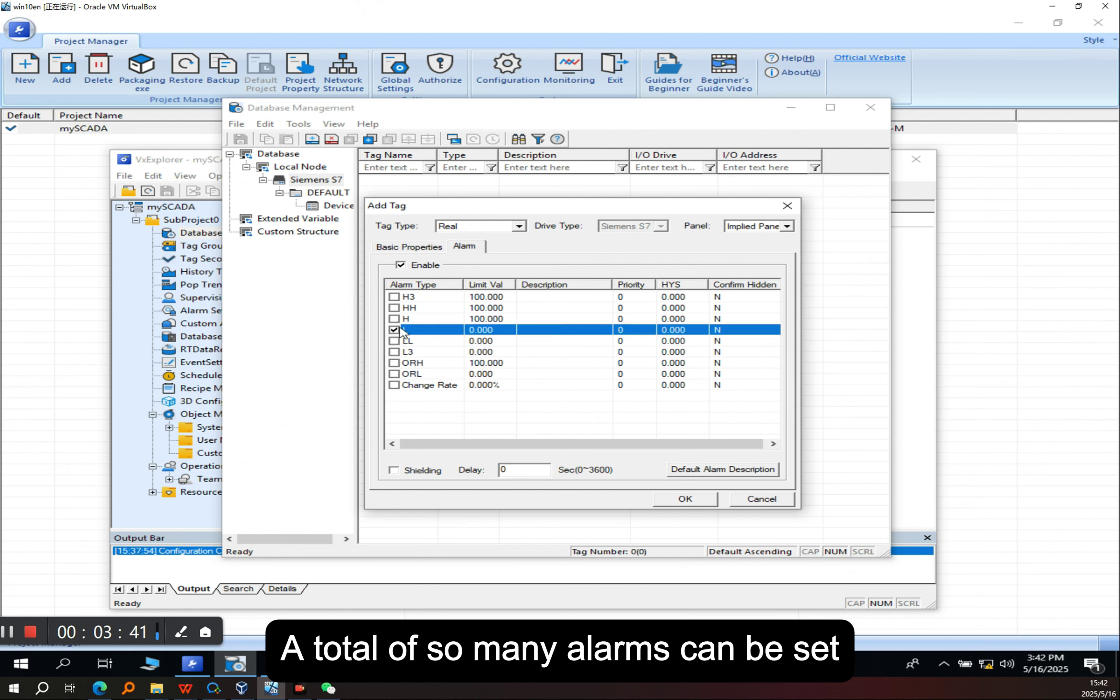
# - Return to the tag's basic properties, confirm adding Real1, and save the database configuration
pyautogui.click(409, 248)
pyautogui.click(678, 498)
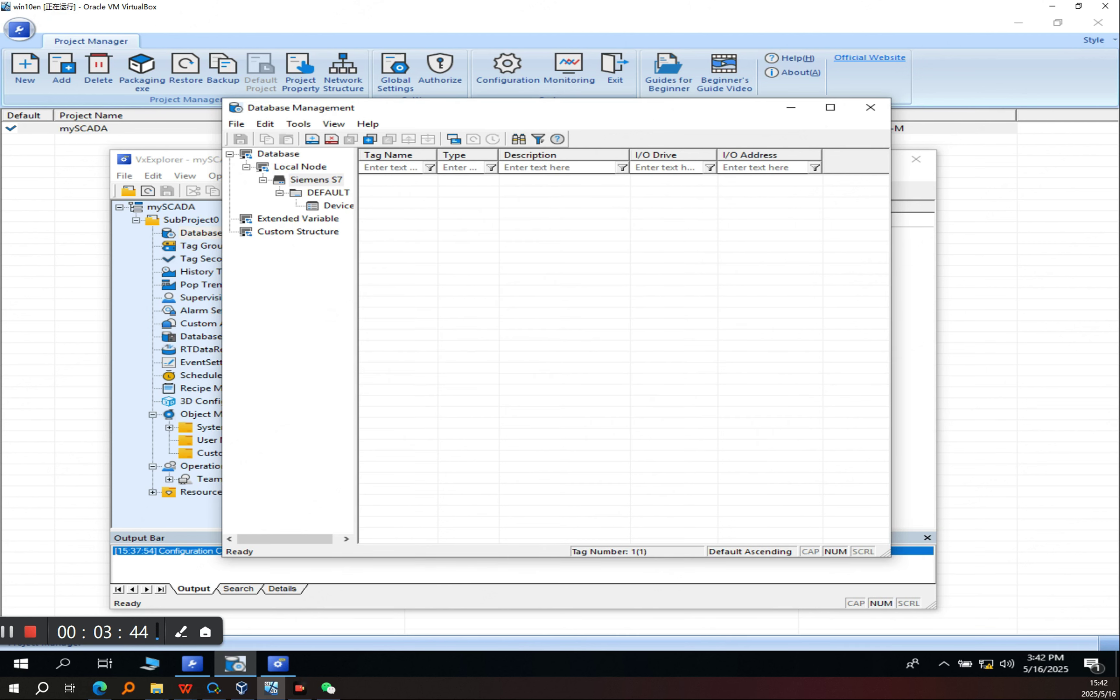
pyautogui.click(248, 143)
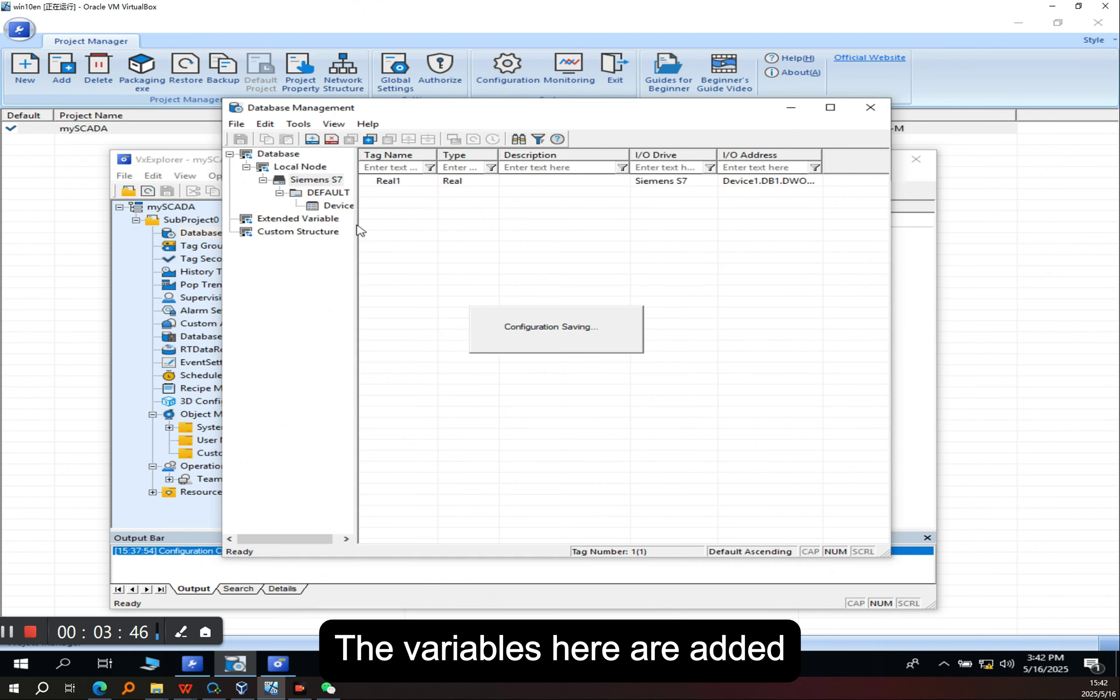
# - Start adding a new tag under Extended Variable, keeping its tag type as Extended Variable
pyautogui.click(292, 222)
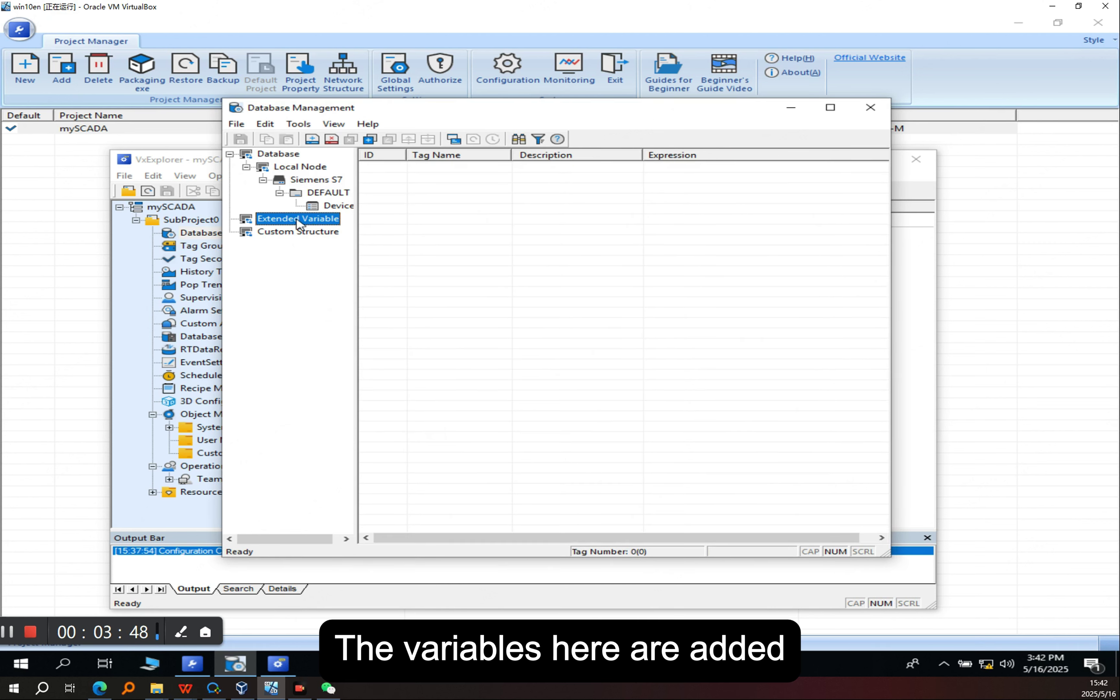
pyautogui.rightClick(292, 225)
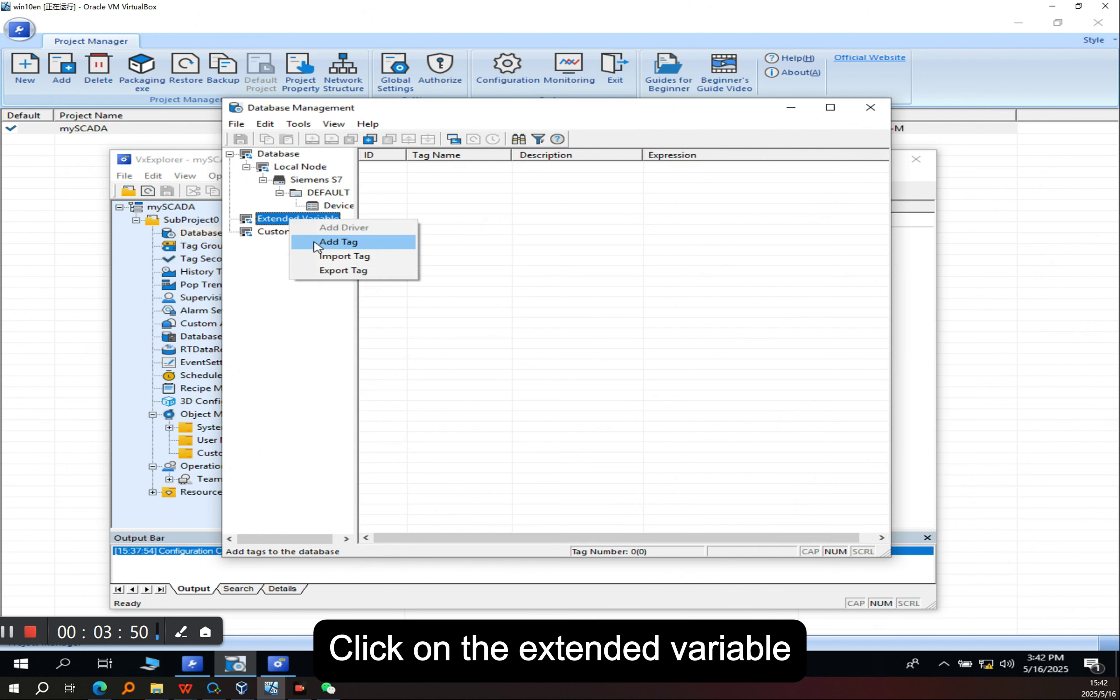
pyautogui.rightClick(275, 220)
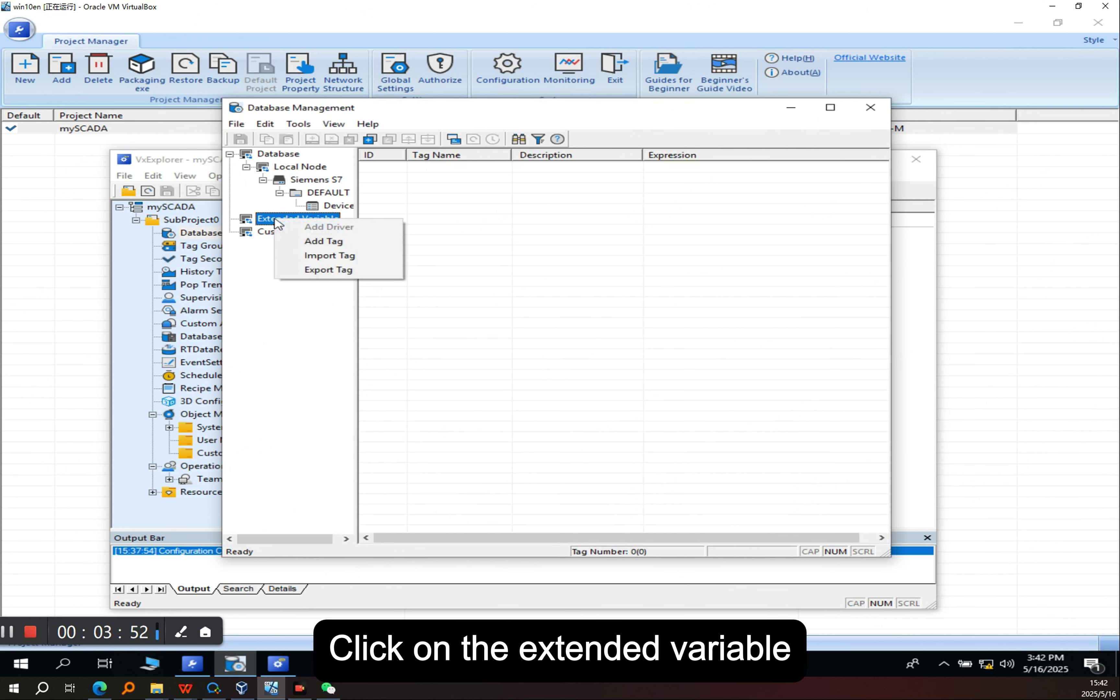
pyautogui.click(301, 242)
pyautogui.click(446, 203)
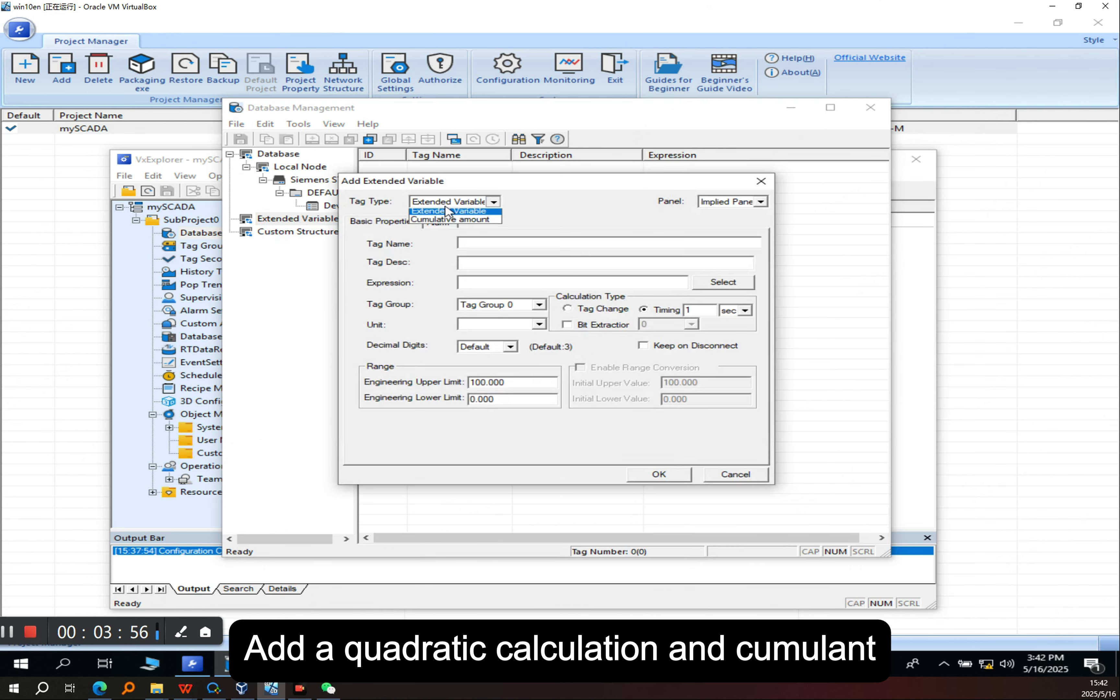
pyautogui.click(449, 215)
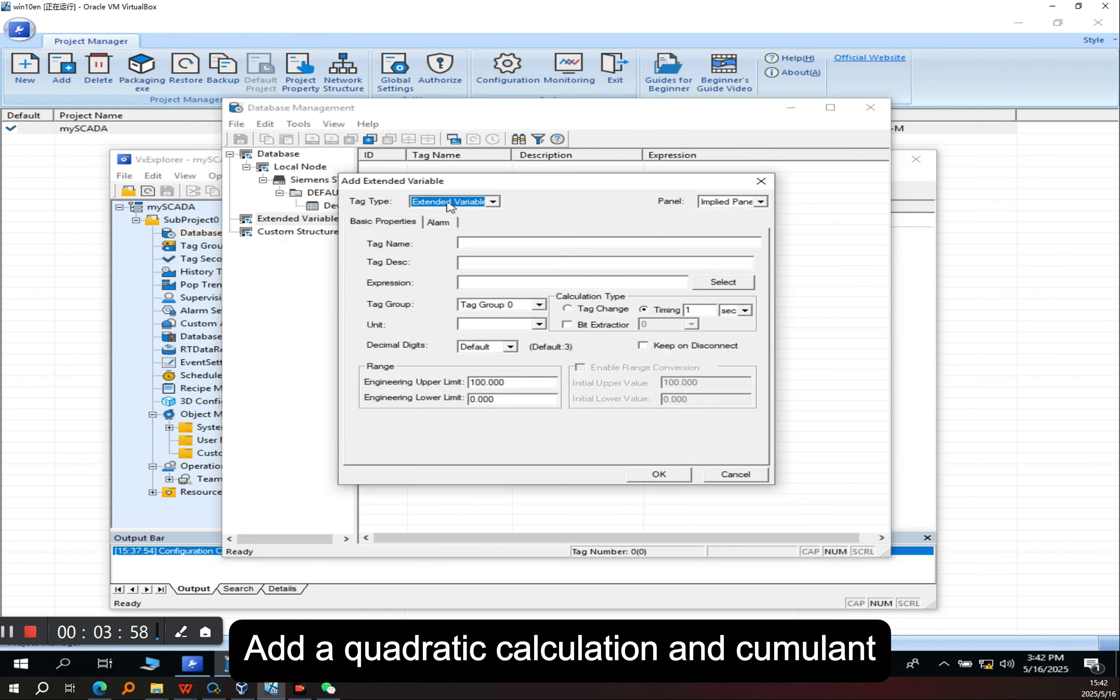
# - Try the Cumulative amount tag type for the new tag and switch it back to Extended Variable
pyautogui.moveTo(451, 184); pyautogui.dragTo(507, 208)
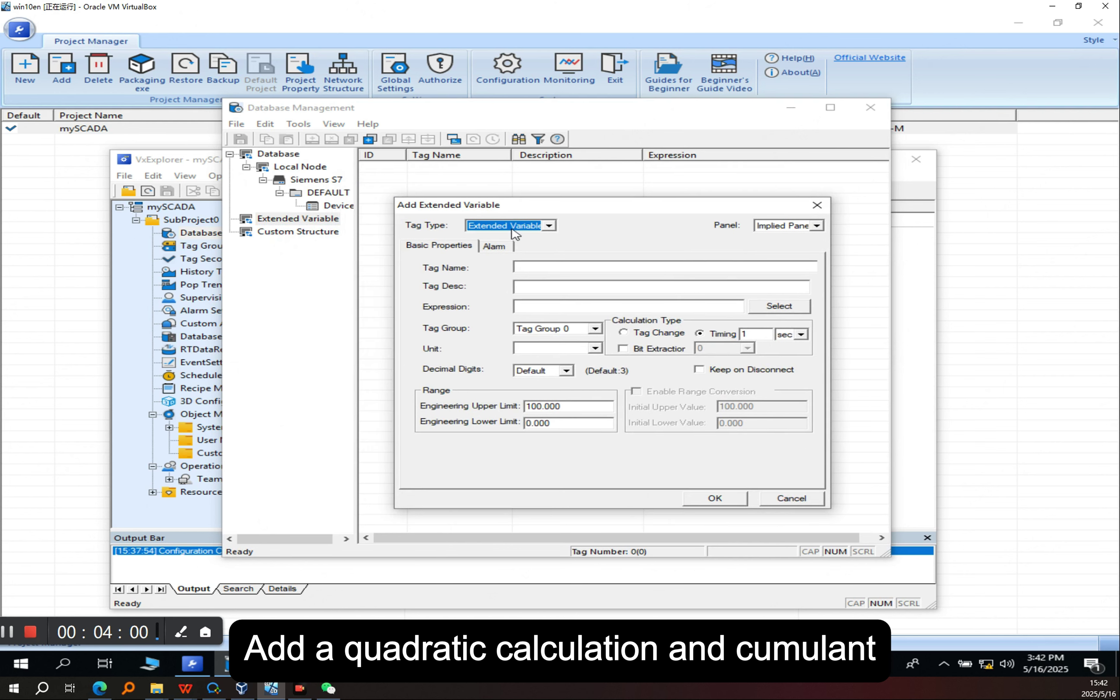
pyautogui.hotkey('alt', 'Down')
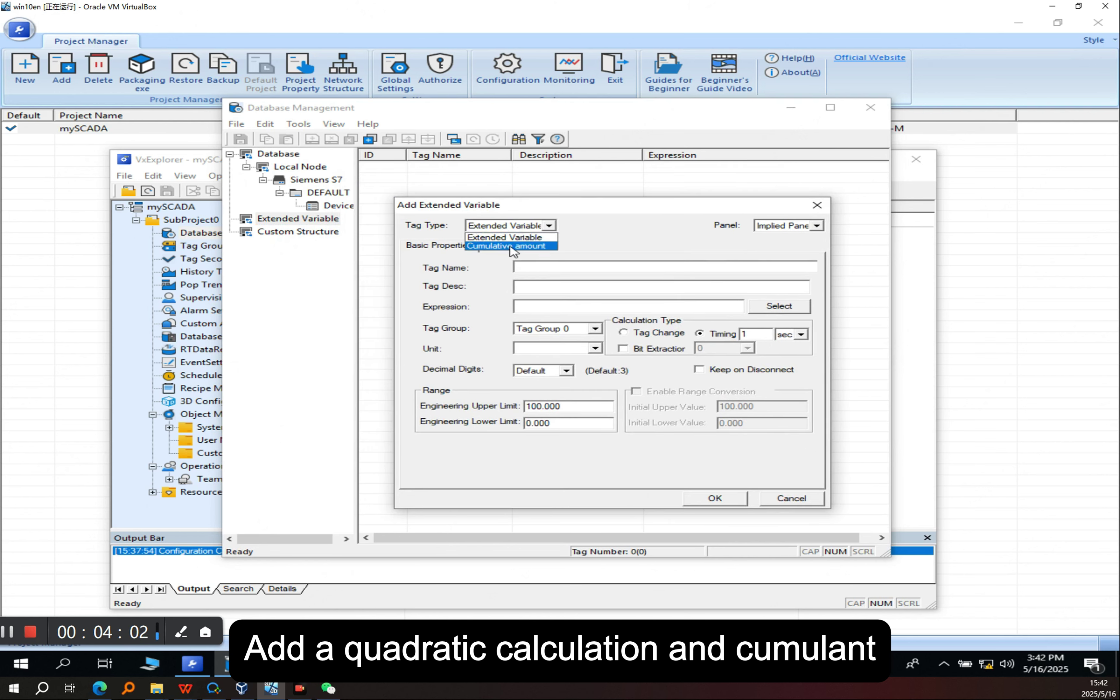
pyautogui.click(513, 245)
pyautogui.click(513, 228)
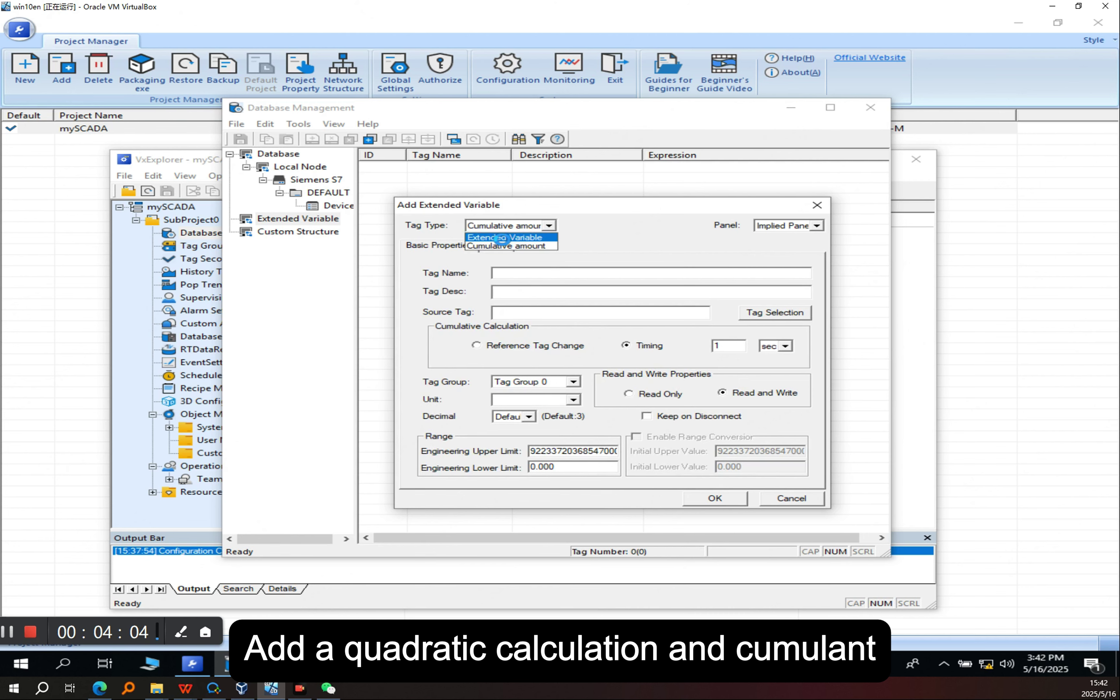
pyautogui.click(497, 237)
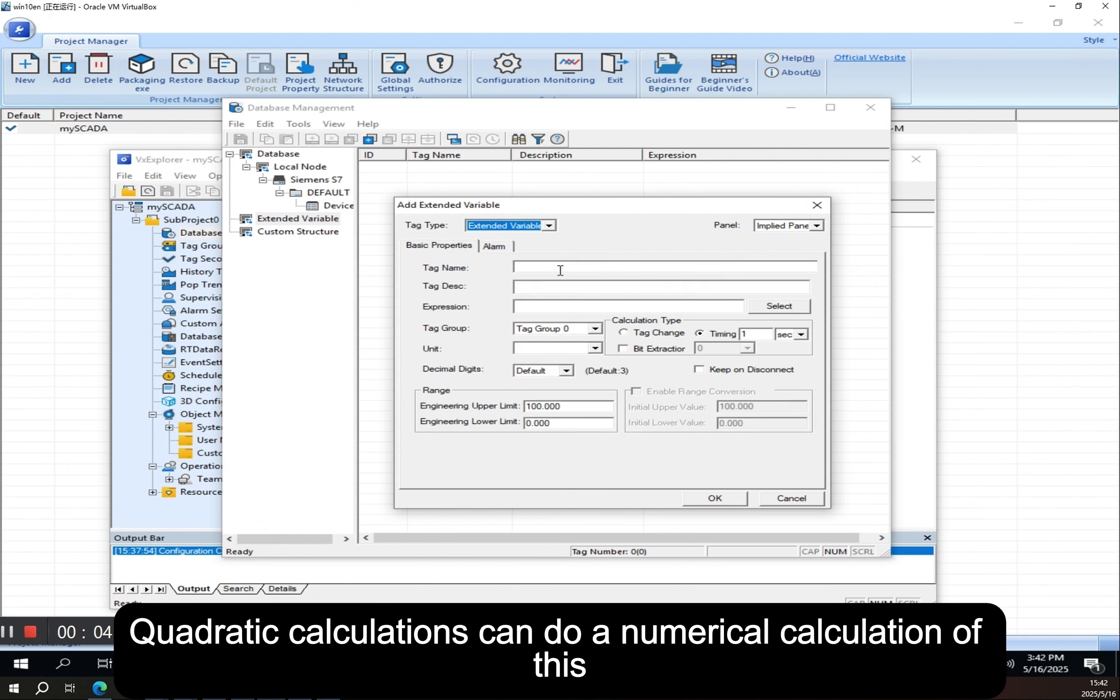
# - Name the extended variable EX1 and open the Expression Editor for its expression
pyautogui.click(559, 267)
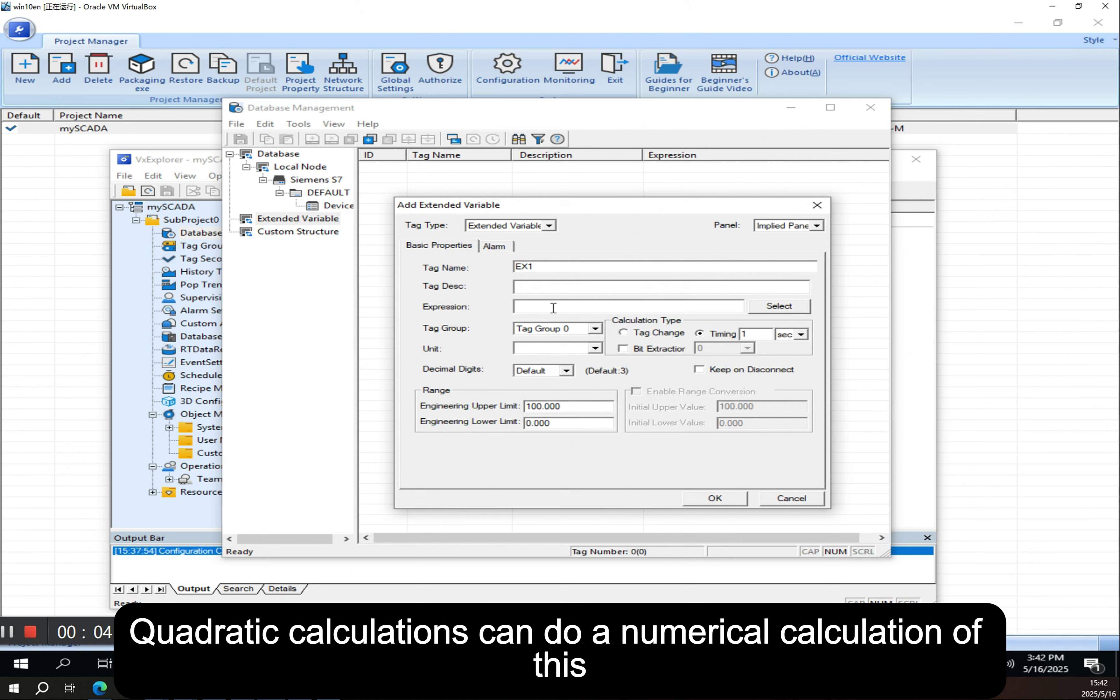
pyautogui.click(779, 306)
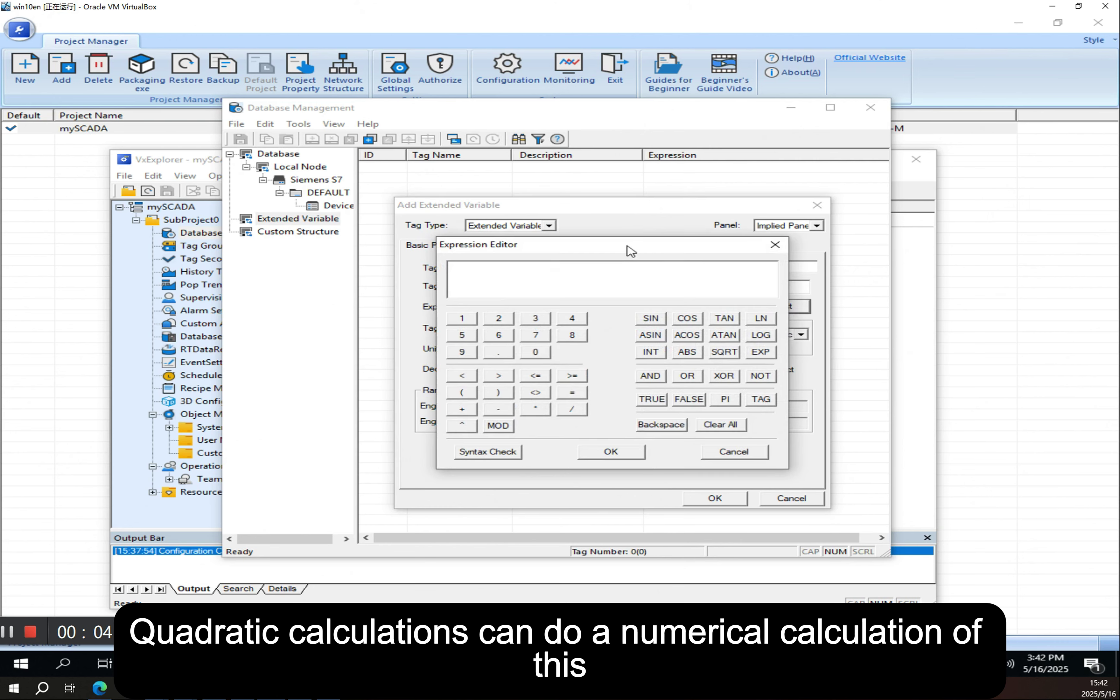
pyautogui.moveTo(637, 269); pyautogui.dragTo(596, 305)
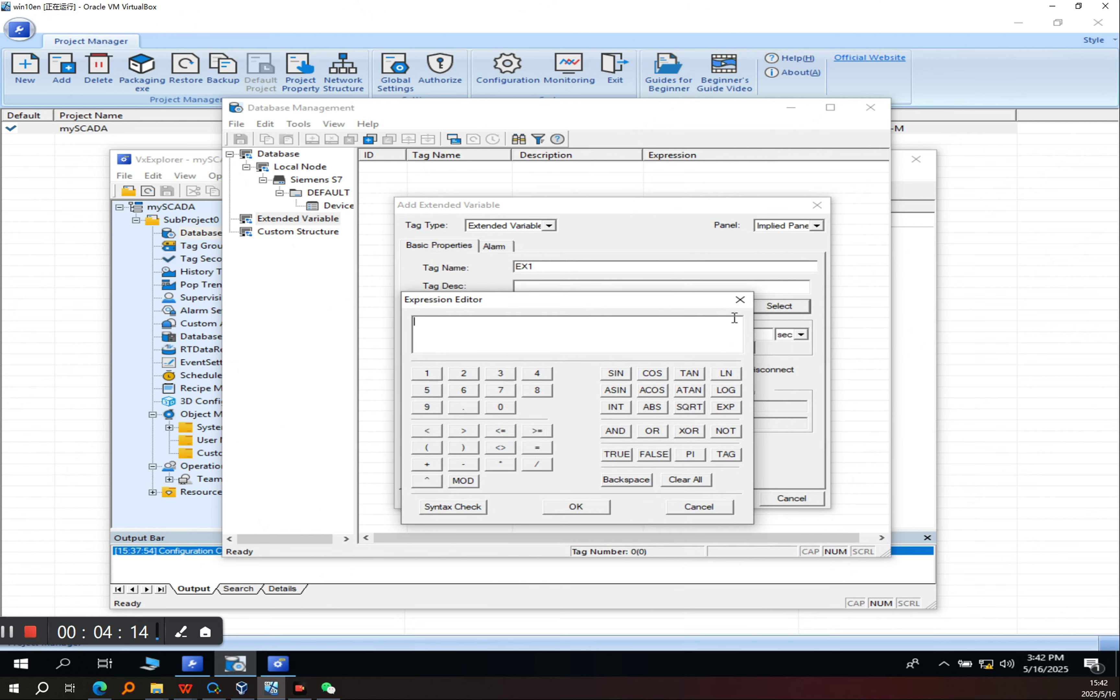
pyautogui.click(738, 300)
pyautogui.click(779, 306)
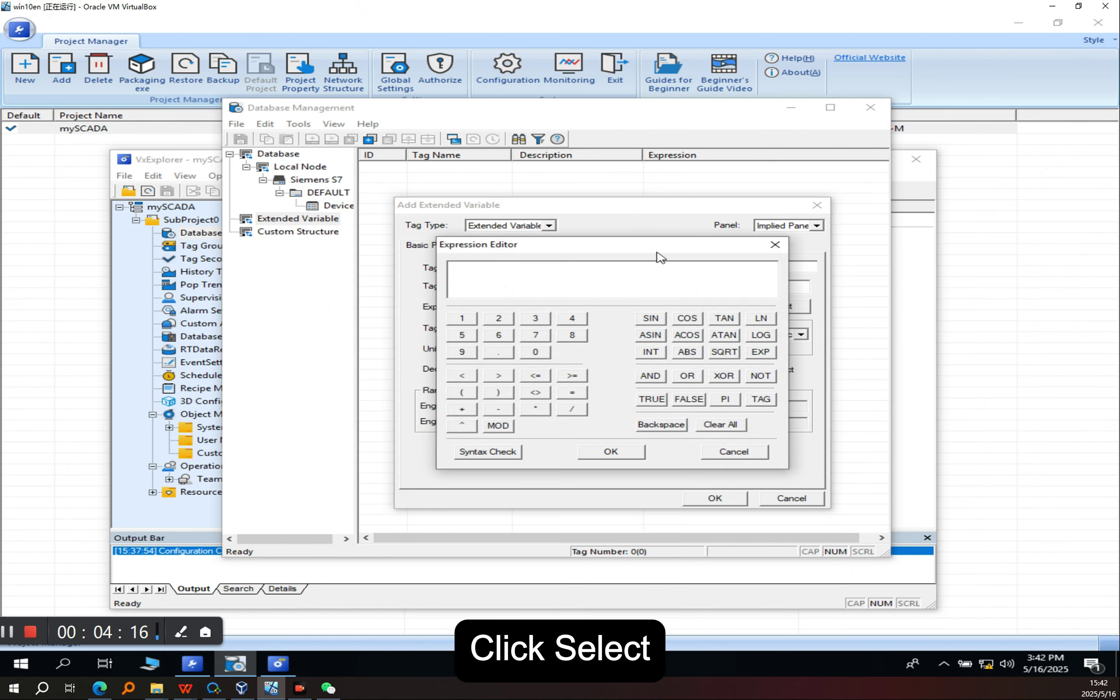
pyautogui.moveTo(658, 253); pyautogui.dragTo(610, 264)
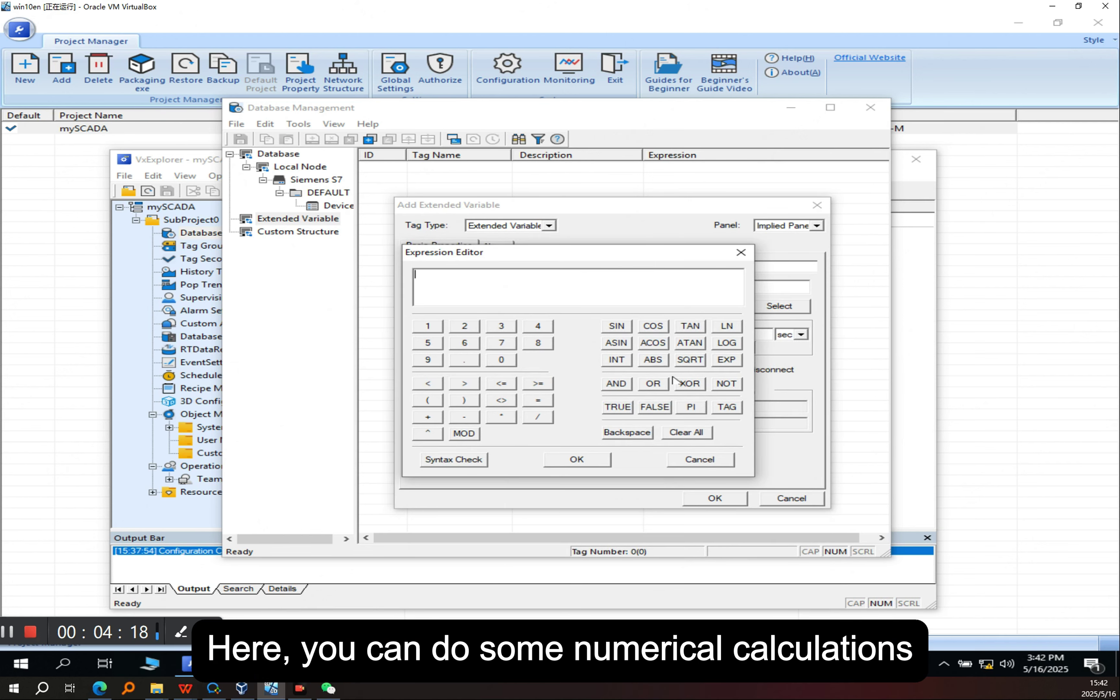
# - Build the expression Tag("Real1") + 12 using the Real1 database tag
pyautogui.click(727, 407)
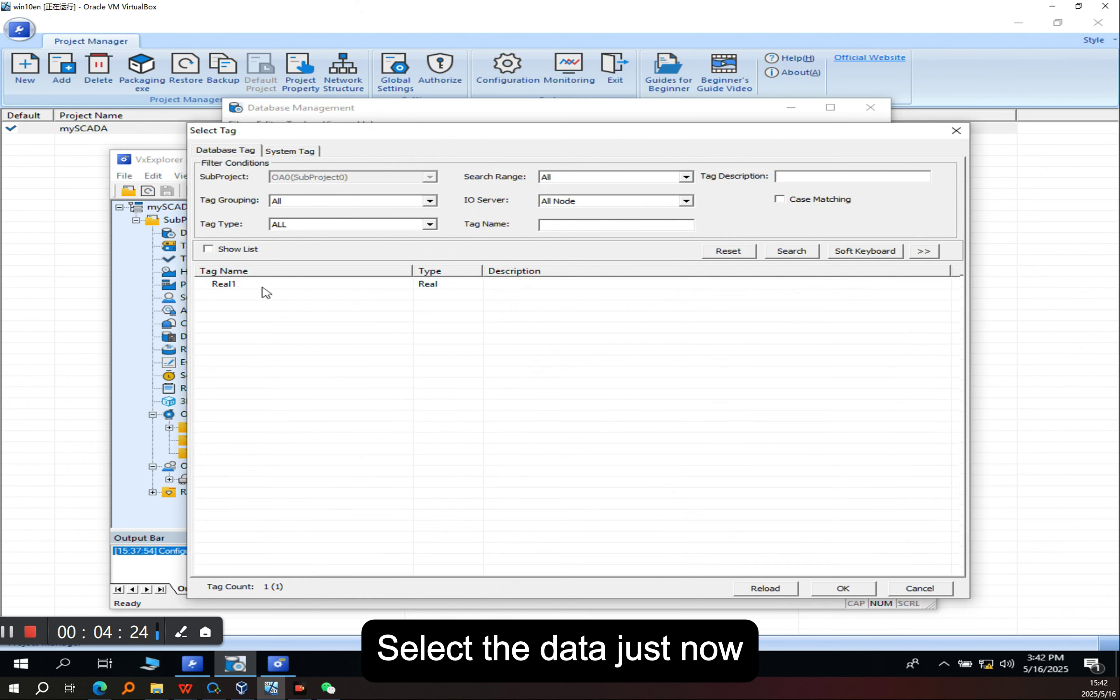
pyautogui.click(281, 286)
pyautogui.doubleClick(283, 284)
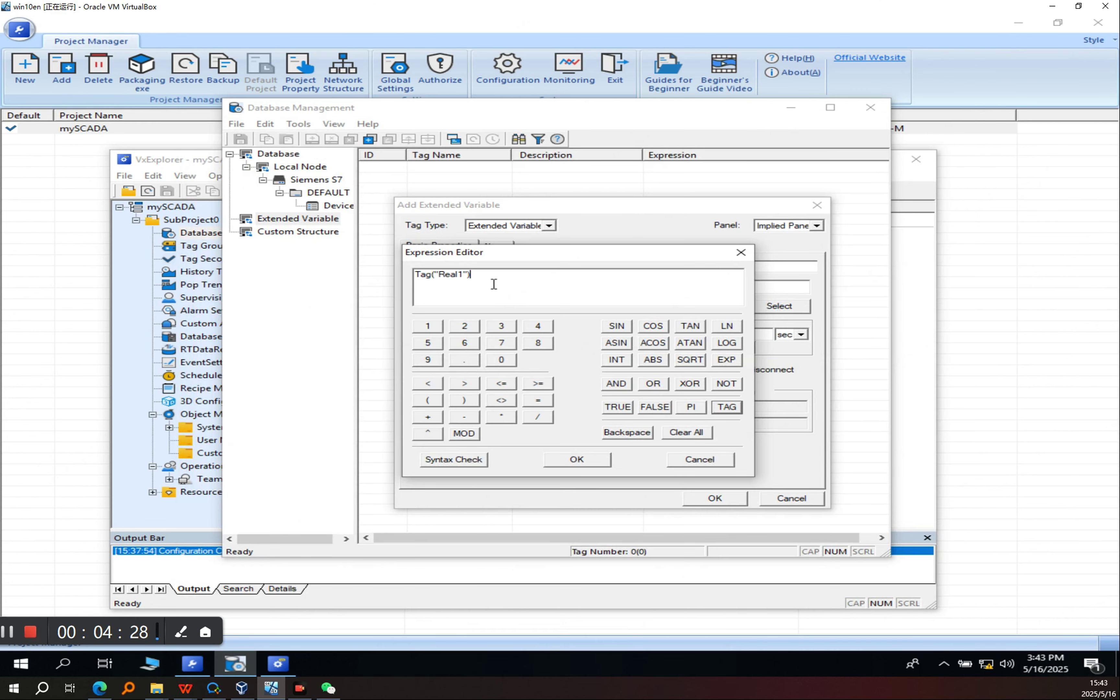
pyautogui.write('+')
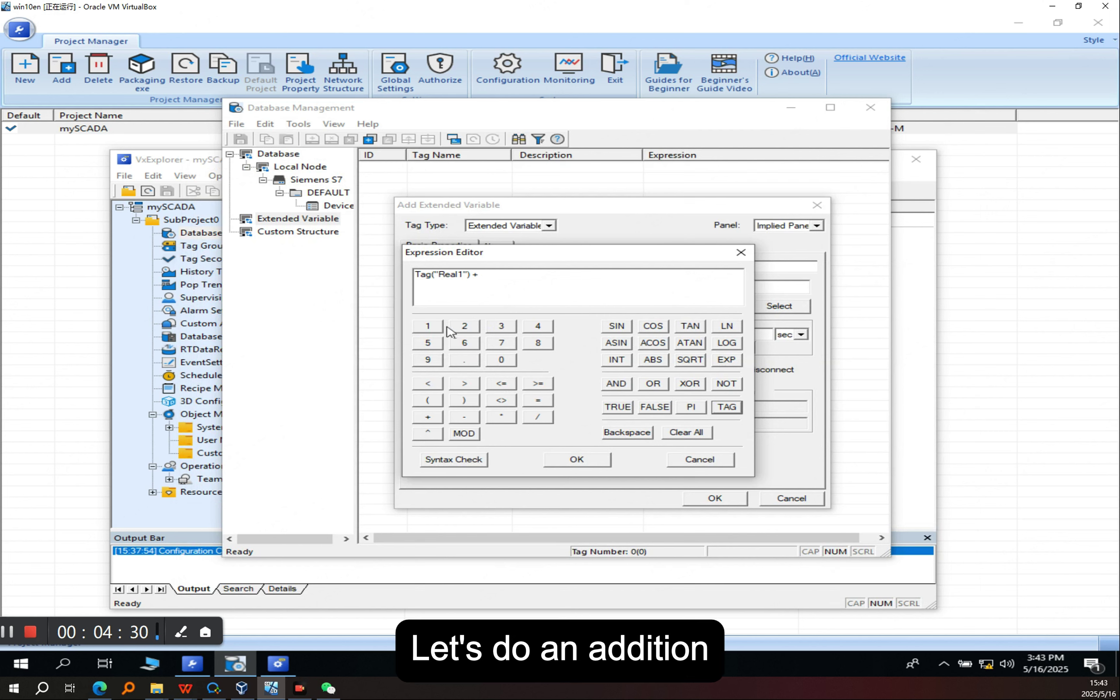
pyautogui.click(429, 327)
pyautogui.click(464, 327)
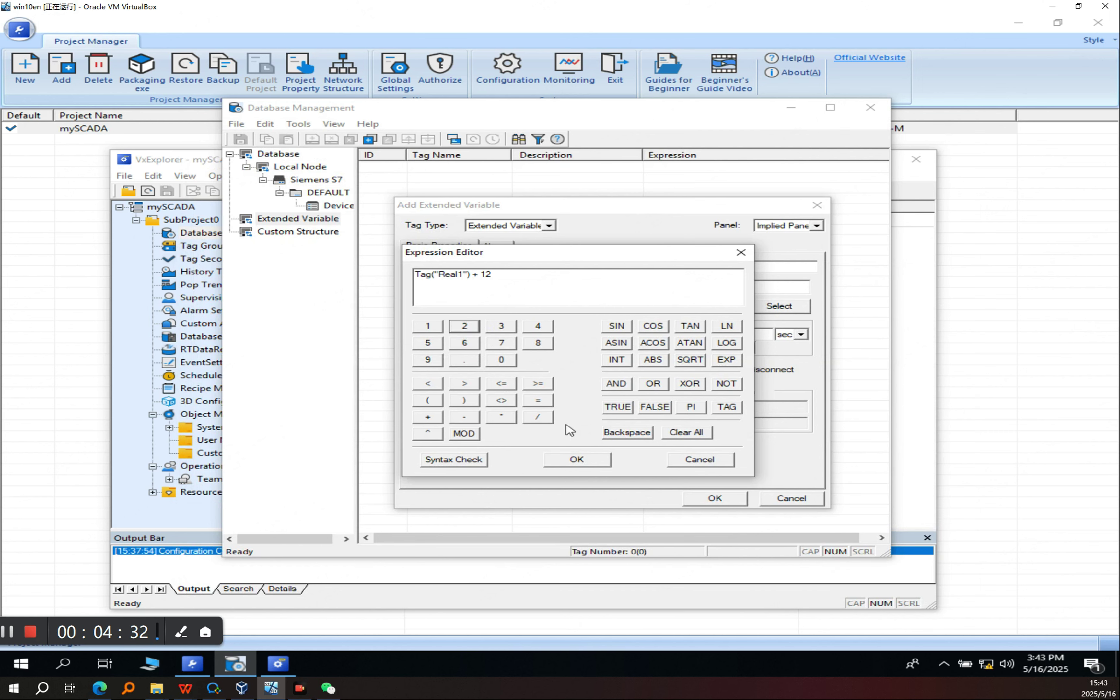
# - Check the expression's syntax, accept it, and add EX1 to the extended variables
pyautogui.click(482, 460)
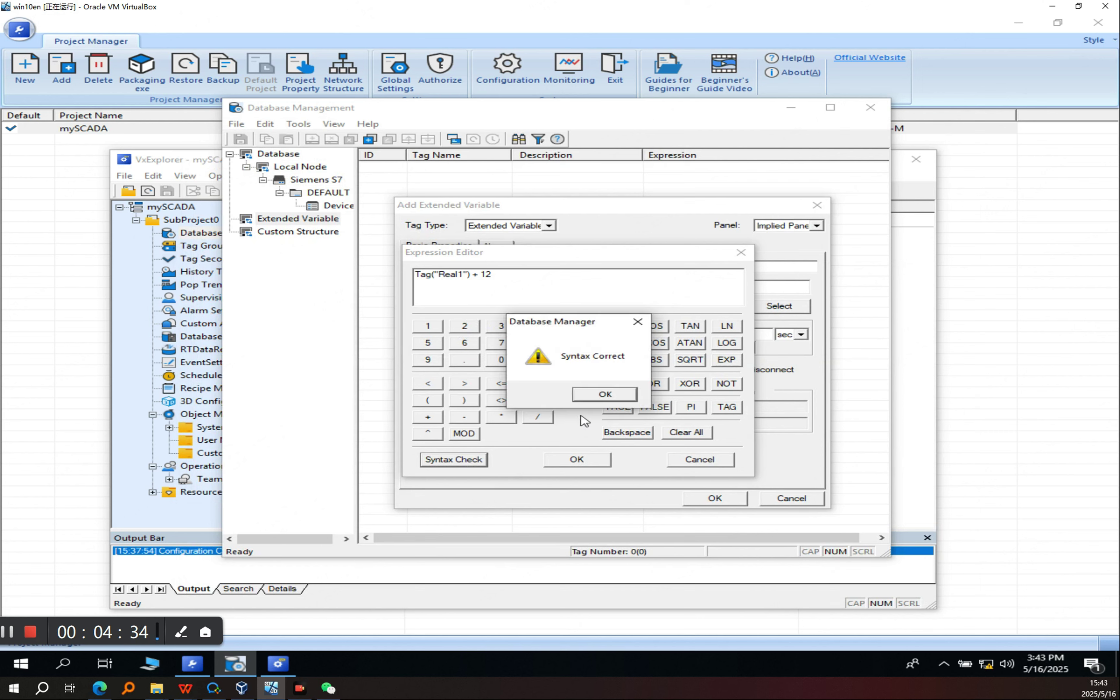
pyautogui.click(600, 396)
pyautogui.click(580, 462)
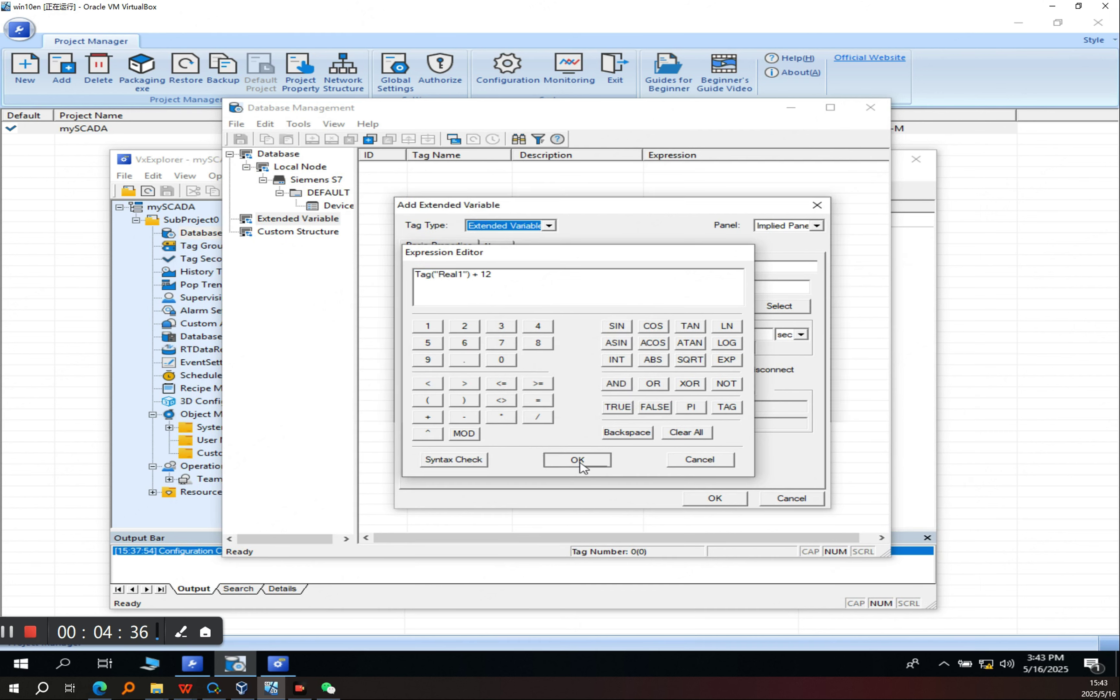
pyautogui.click(714, 499)
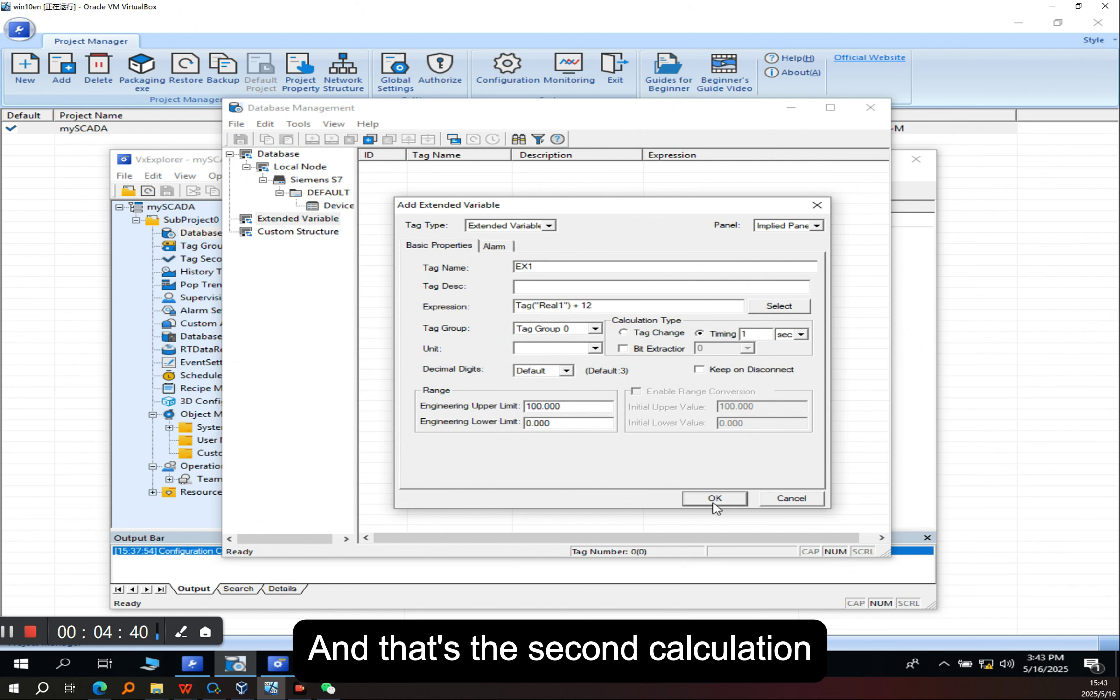
pyautogui.click(714, 498)
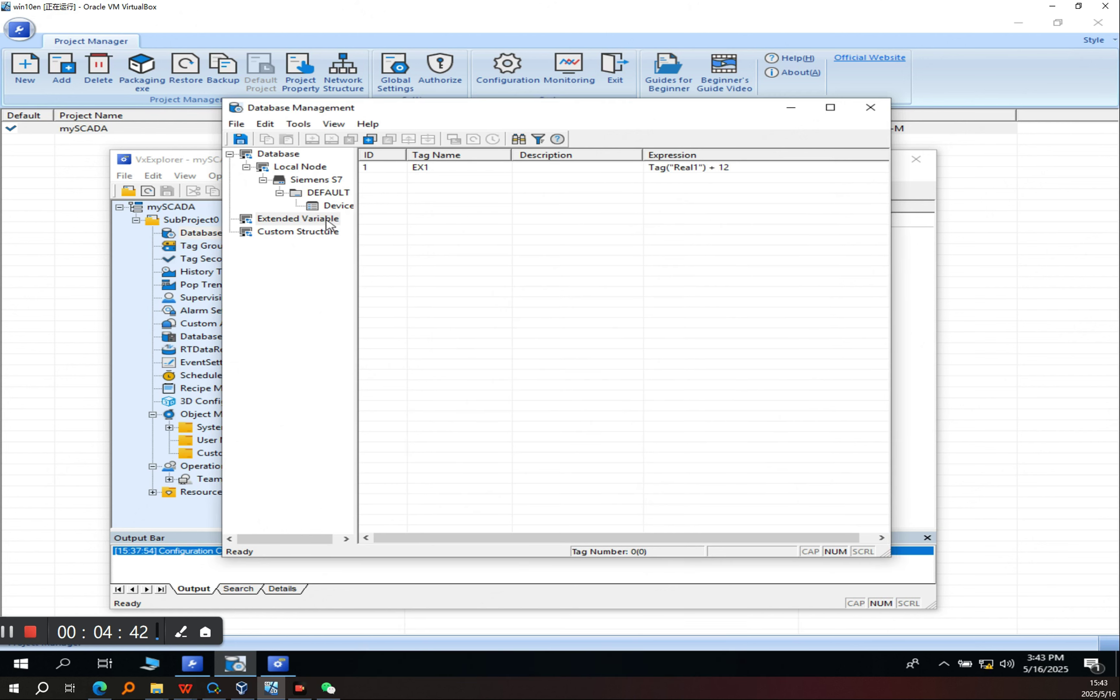
# - Start another extended variable with the Cumulative amount tag type and name it C1
pyautogui.rightClick(329, 223)
pyautogui.click(352, 241)
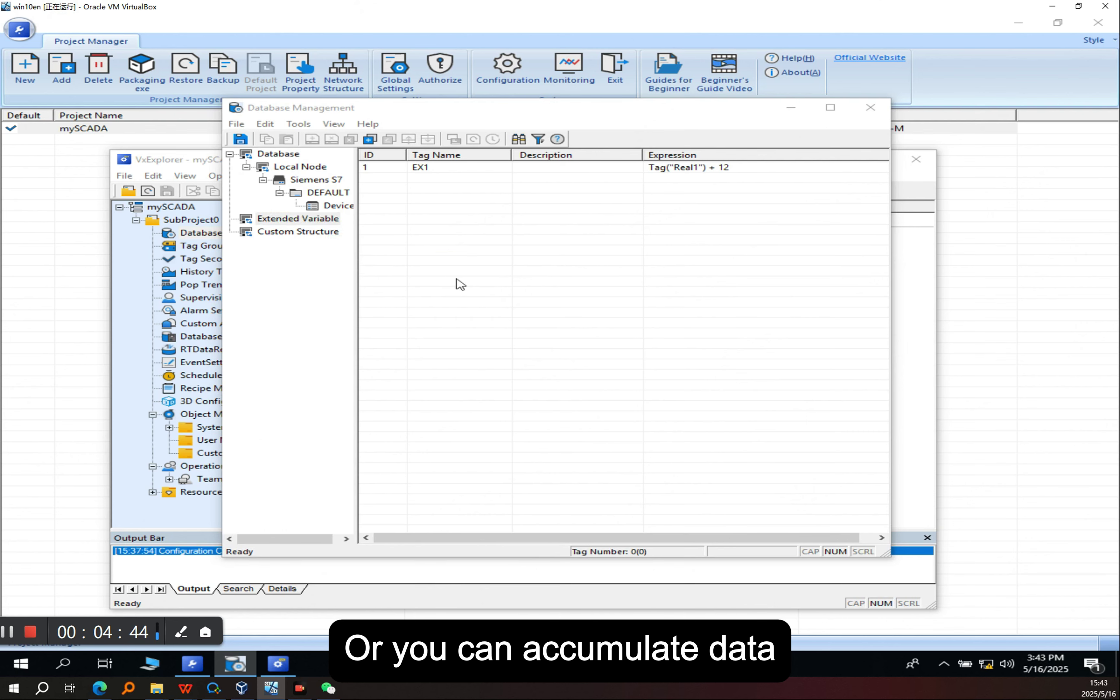
pyautogui.click(455, 202)
pyautogui.click(455, 227)
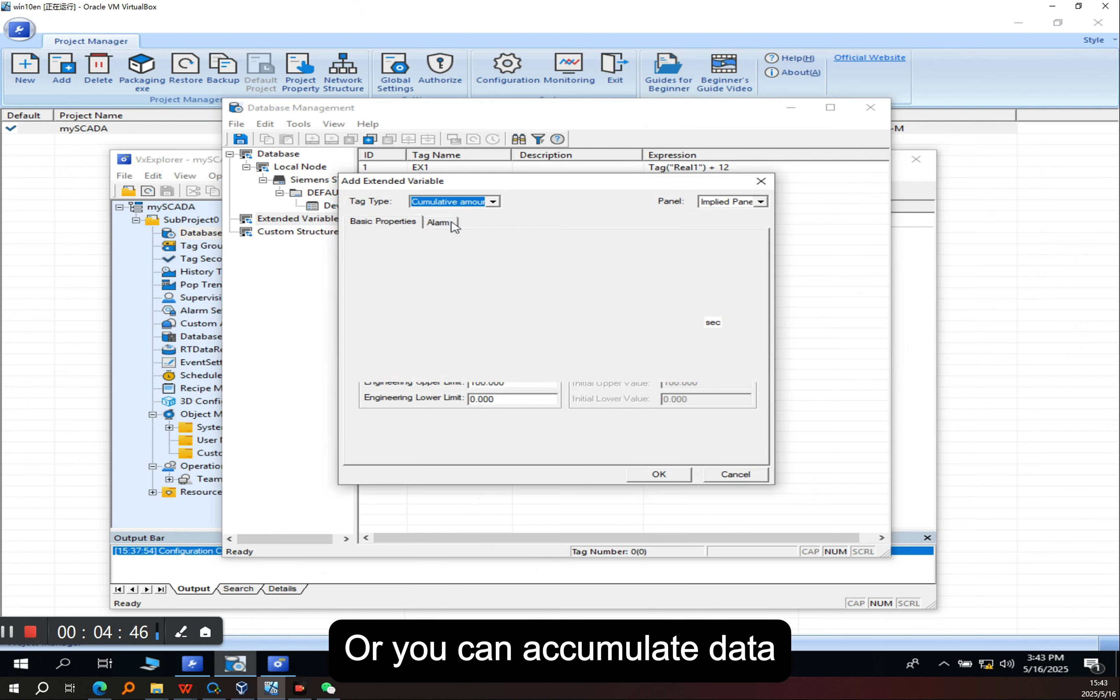
pyautogui.click(449, 249)
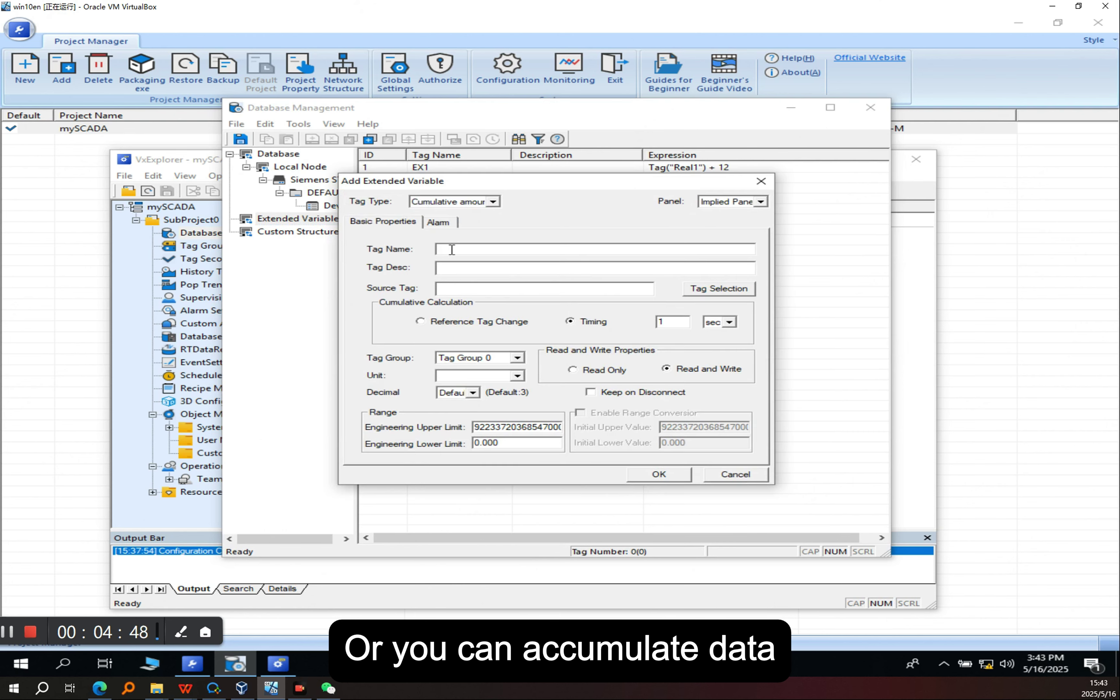
pyautogui.write('C1')
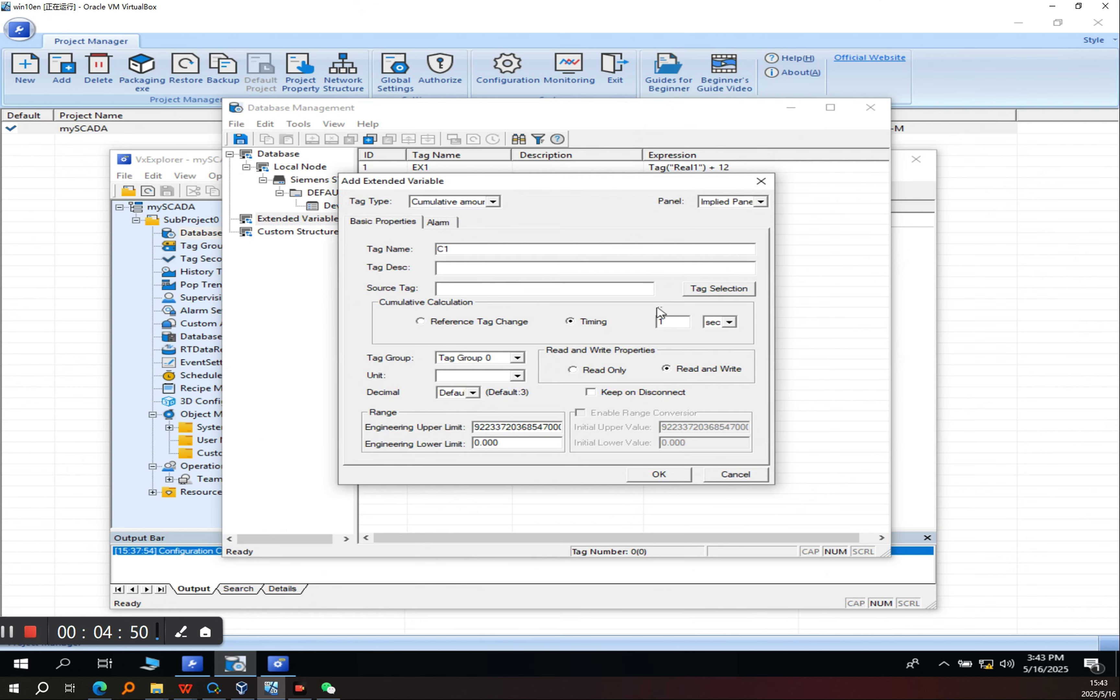
# - Choose the database tag Real1 as the source tag for C1
pyautogui.click(719, 288)
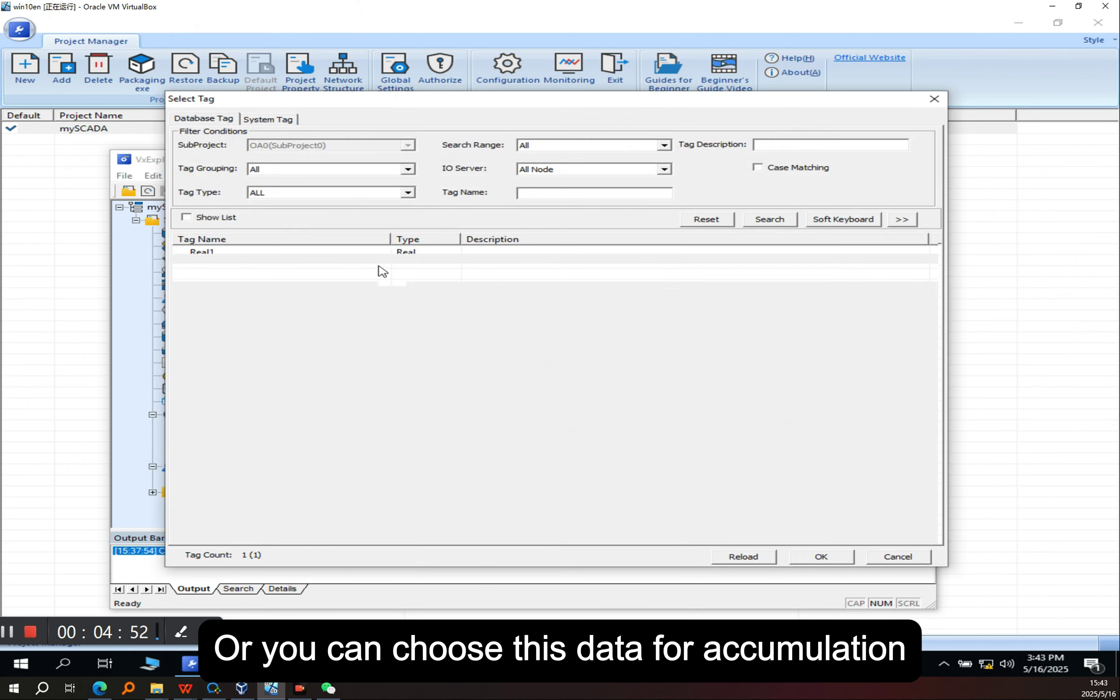
pyautogui.doubleClick(339, 253)
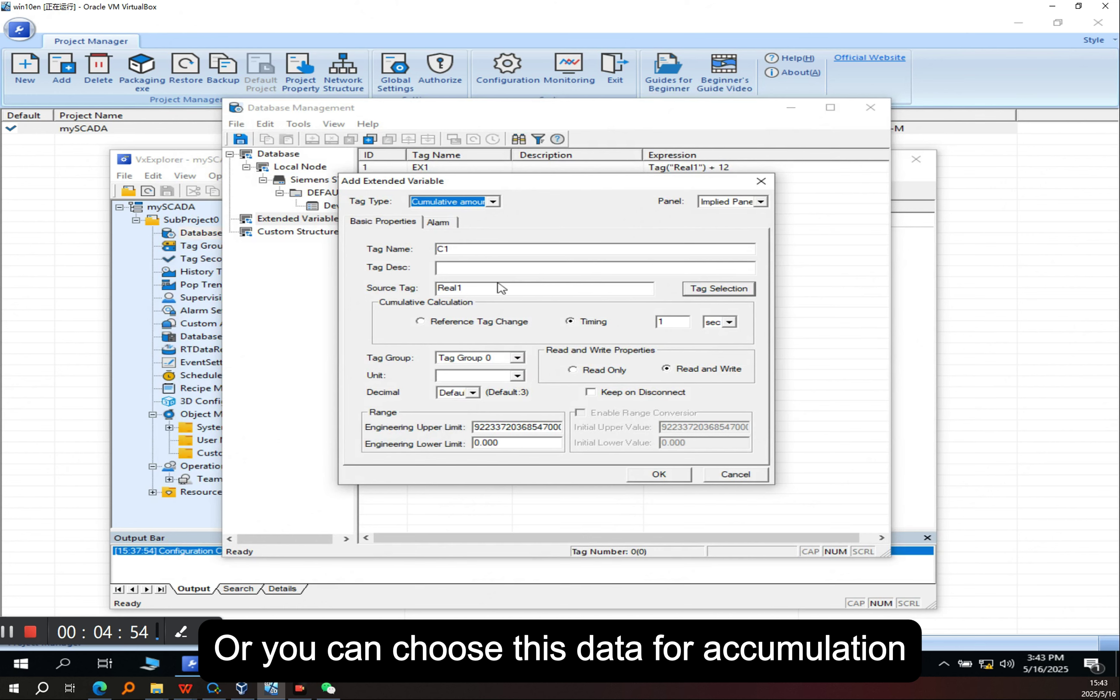
pyautogui.click(499, 284)
# - Set C1's cumulative calculation to Reference Tag Change and add the variable
pyautogui.click(570, 320)
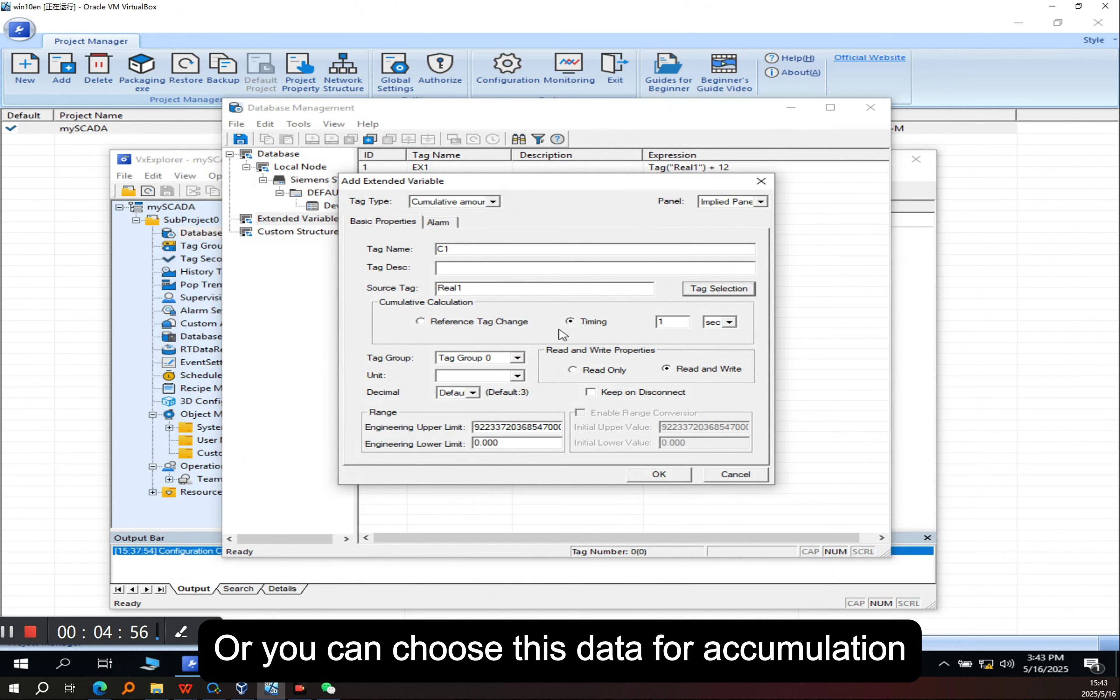
pyautogui.click(485, 325)
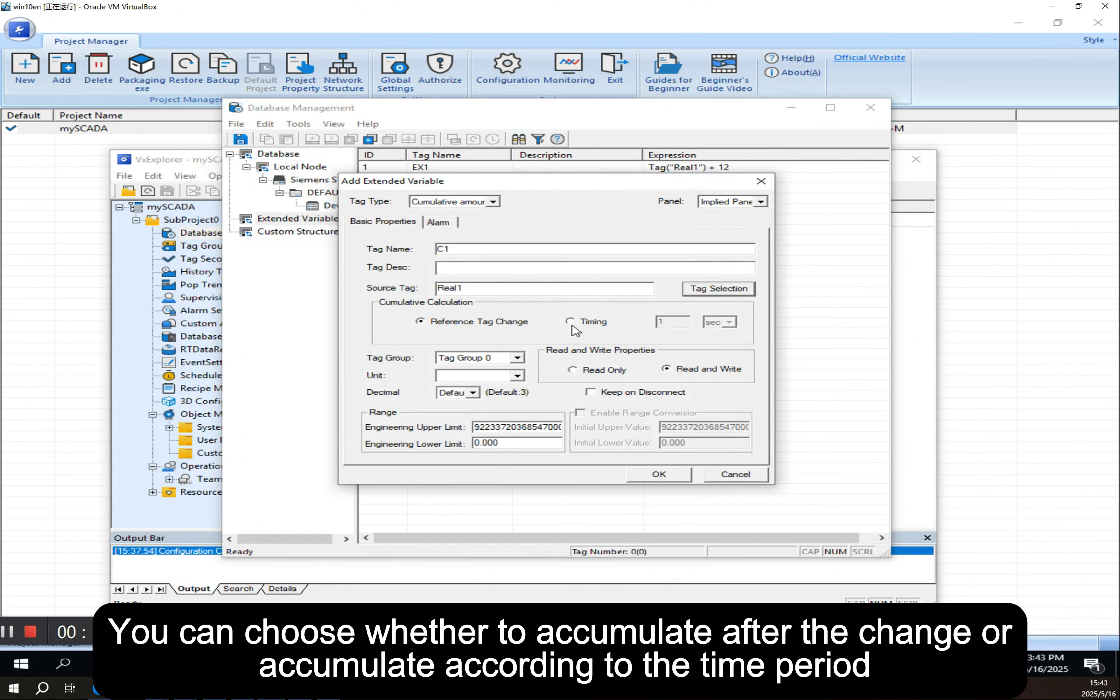
pyautogui.click(570, 322)
pyautogui.click(487, 327)
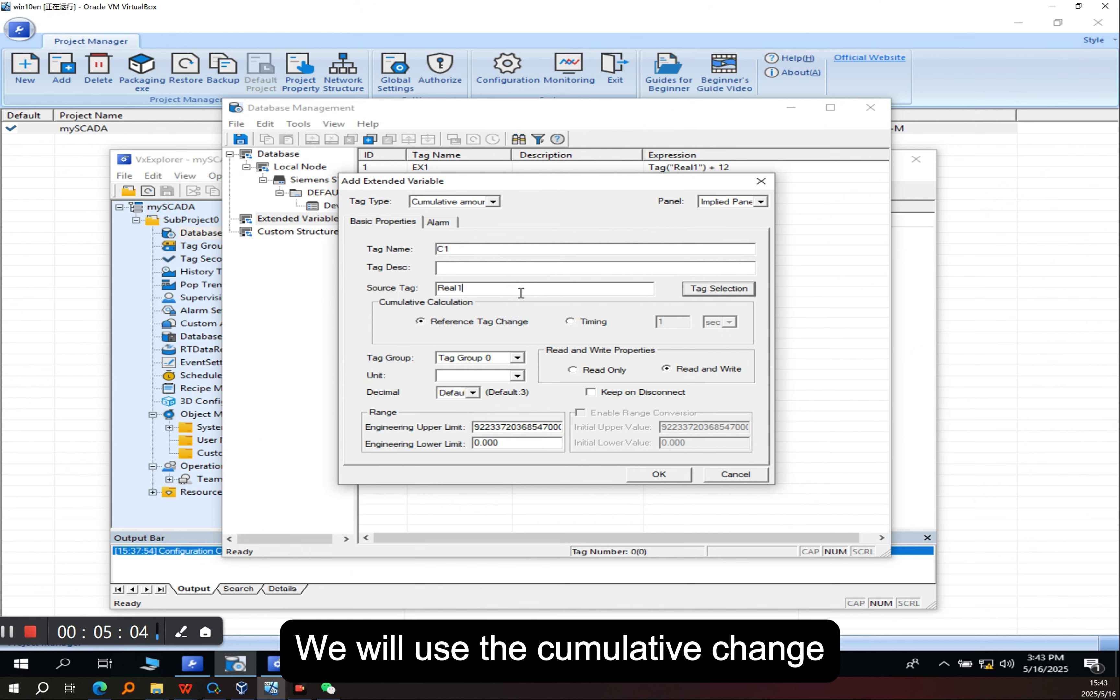
pyautogui.click(661, 473)
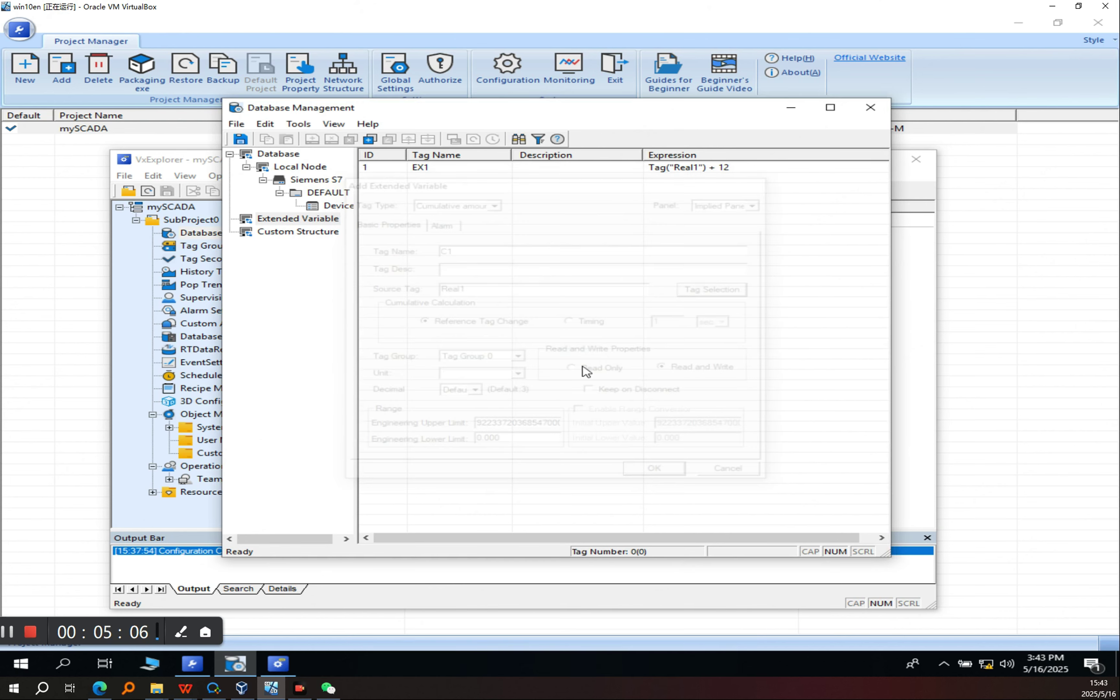
# - Save the database configuration and close the Database Management window, returning to the project tree
pyautogui.click(241, 139)
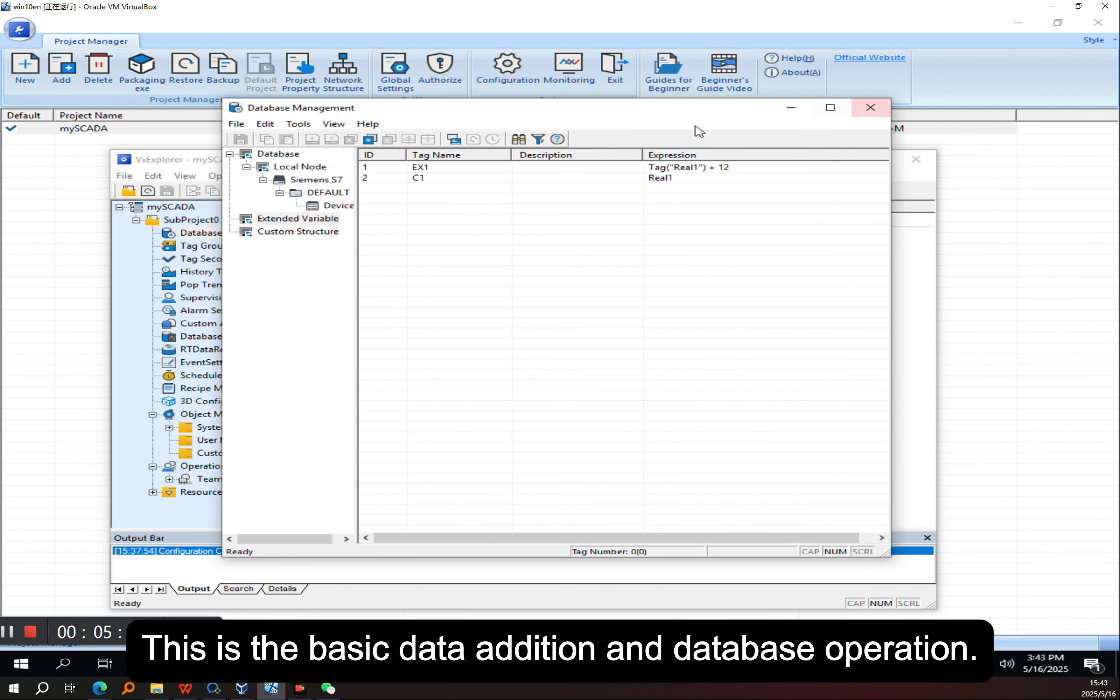
pyautogui.moveTo(692, 111); pyautogui.dragTo(728, 139)
pyautogui.click(499, 196)
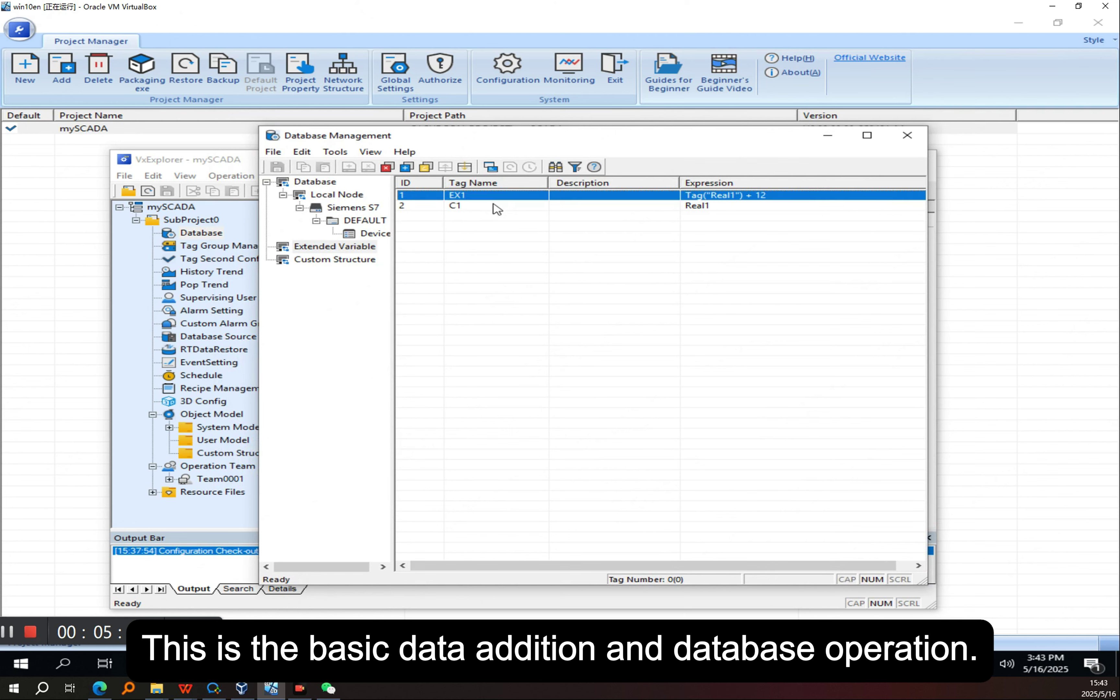
pyautogui.click(494, 206)
pyautogui.click(905, 139)
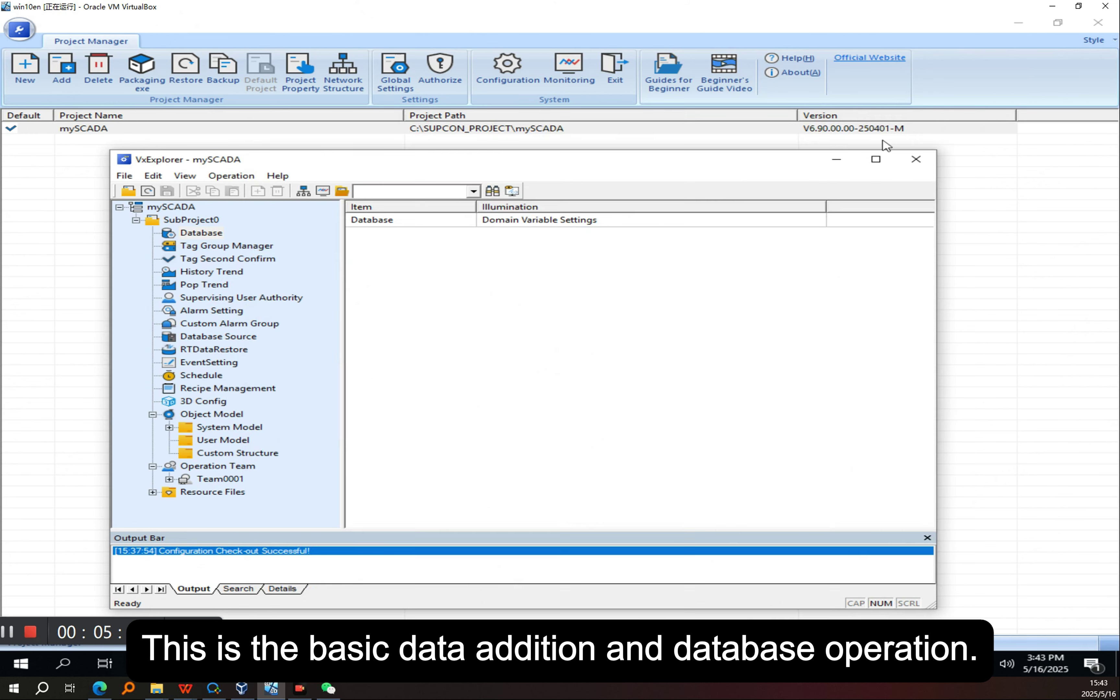
# - Open the History Trend settings of SubProject0 in their own configuration window
pyautogui.click(216, 275)
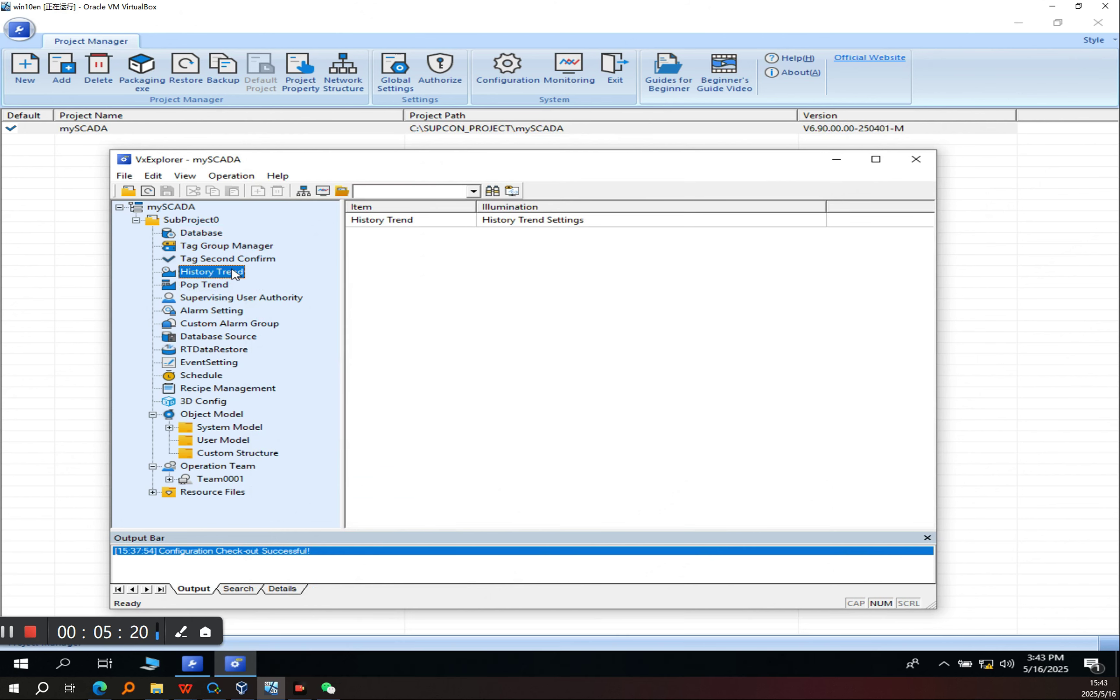
pyautogui.click(225, 262)
pyautogui.click(231, 274)
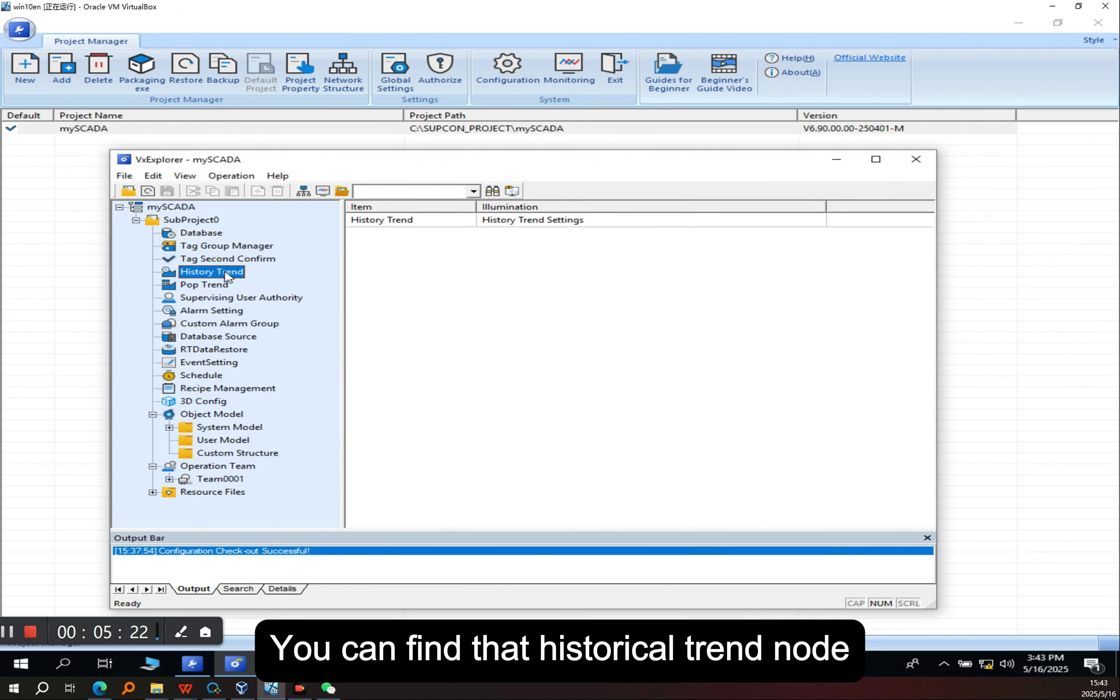
pyautogui.doubleClick(392, 222)
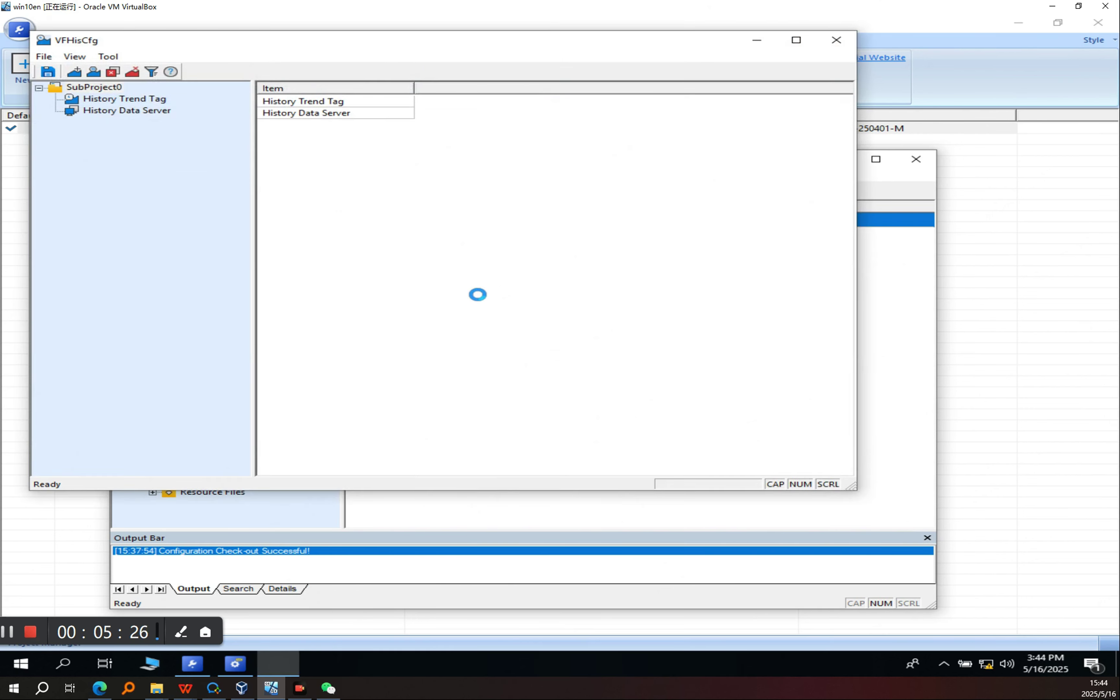
pyautogui.moveTo(423, 51); pyautogui.dragTo(587, 163)
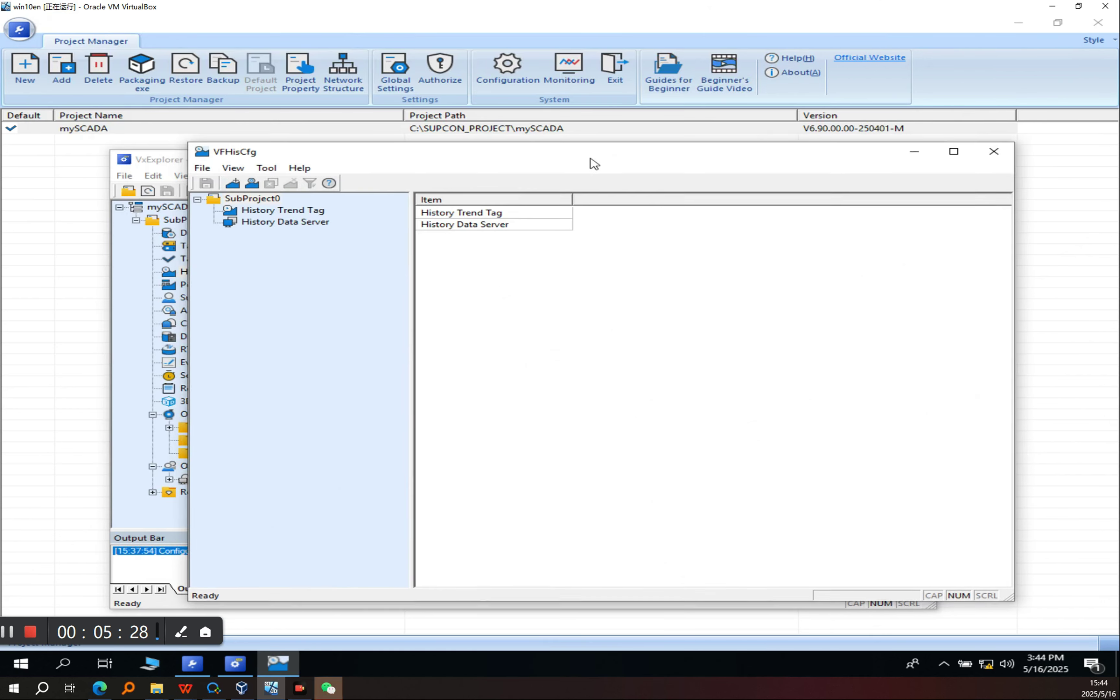
# - Add the database tags C1, EX1 and Real1 to the history trend tags
pyautogui.rightClick(275, 215)
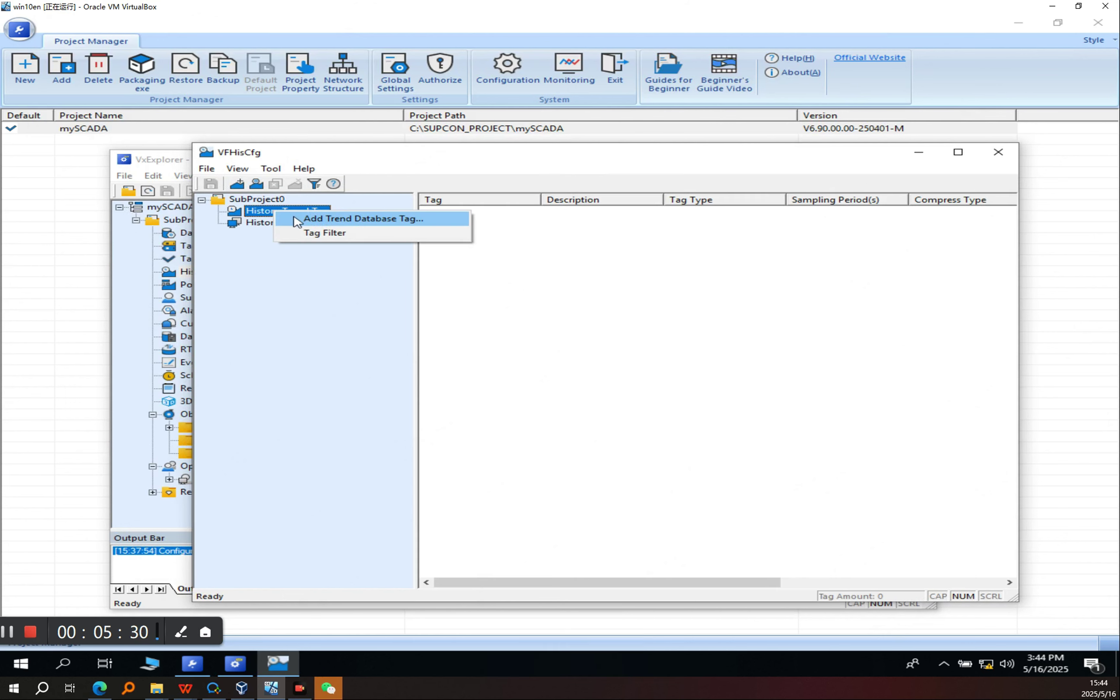
pyautogui.click(296, 218)
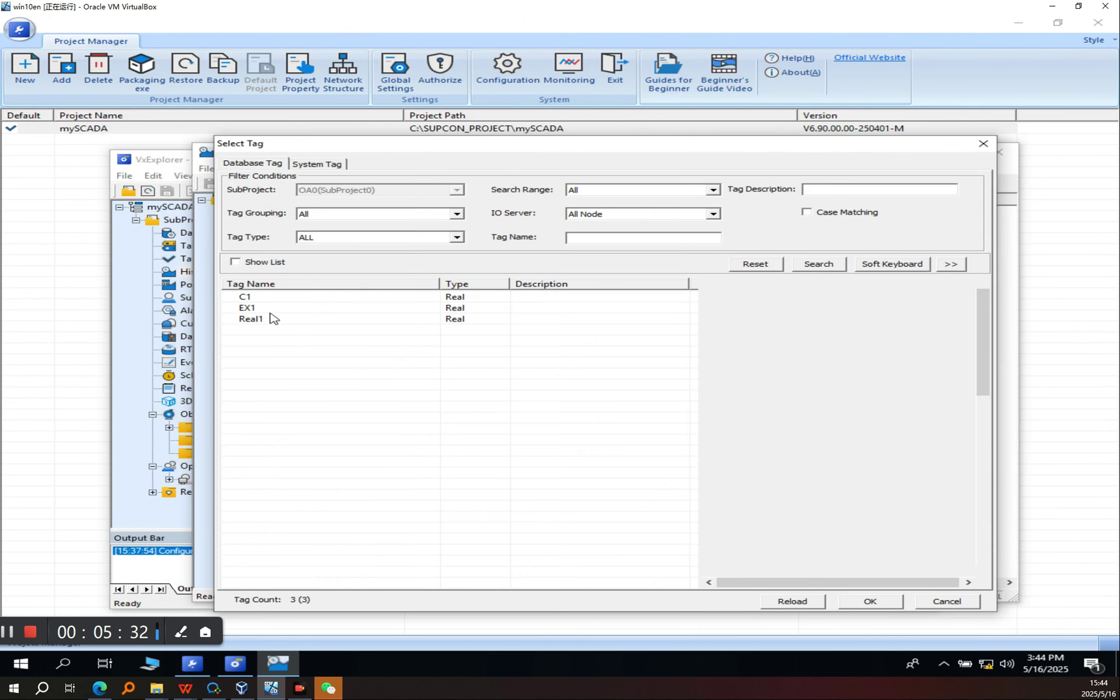
pyautogui.moveTo(275, 318); pyautogui.dragTo(254, 294)
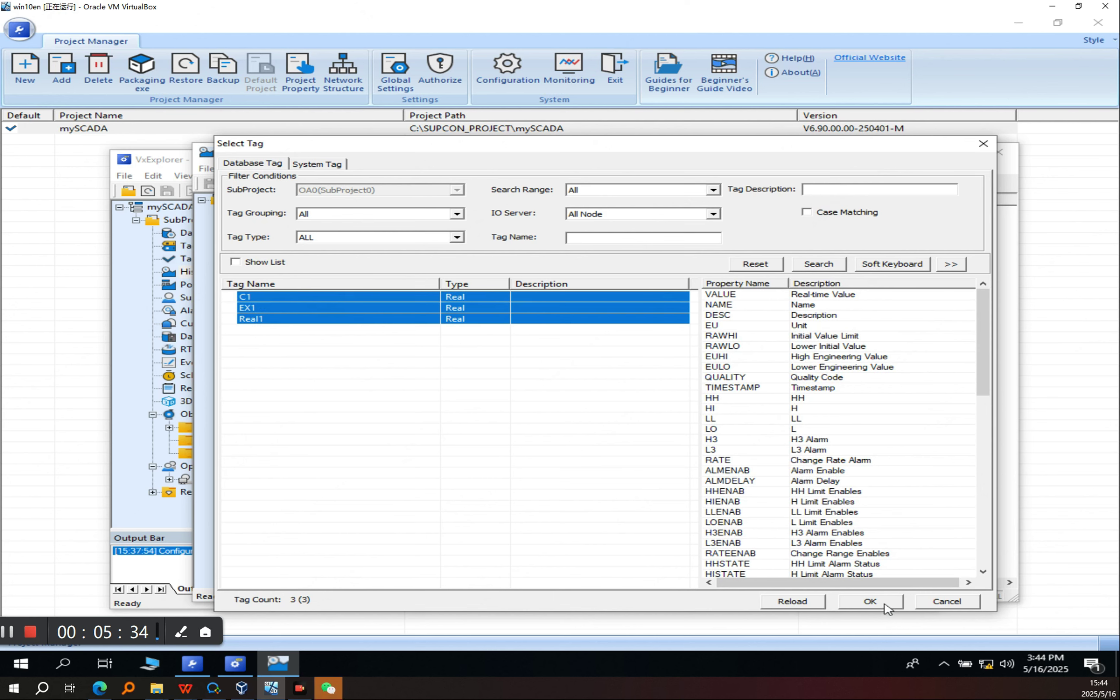
pyautogui.click(871, 601)
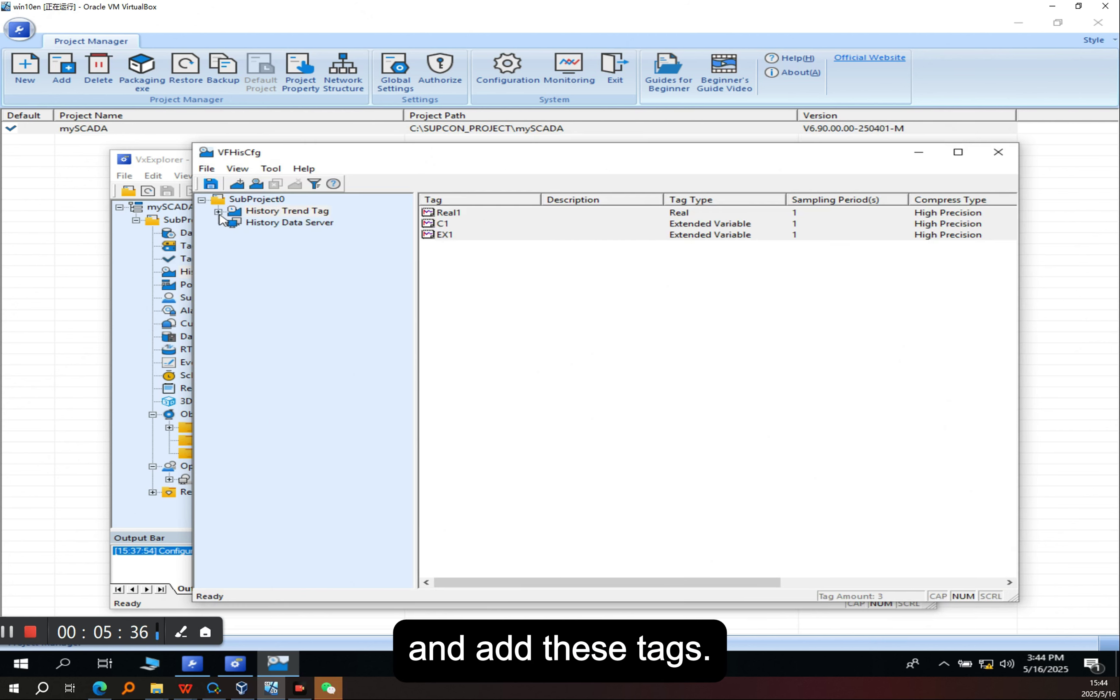
# - Add a history data server named History Data Server 0000 with node Server_1 assigned to it
pyautogui.click(218, 212)
pyautogui.click(279, 226)
pyautogui.click(310, 234)
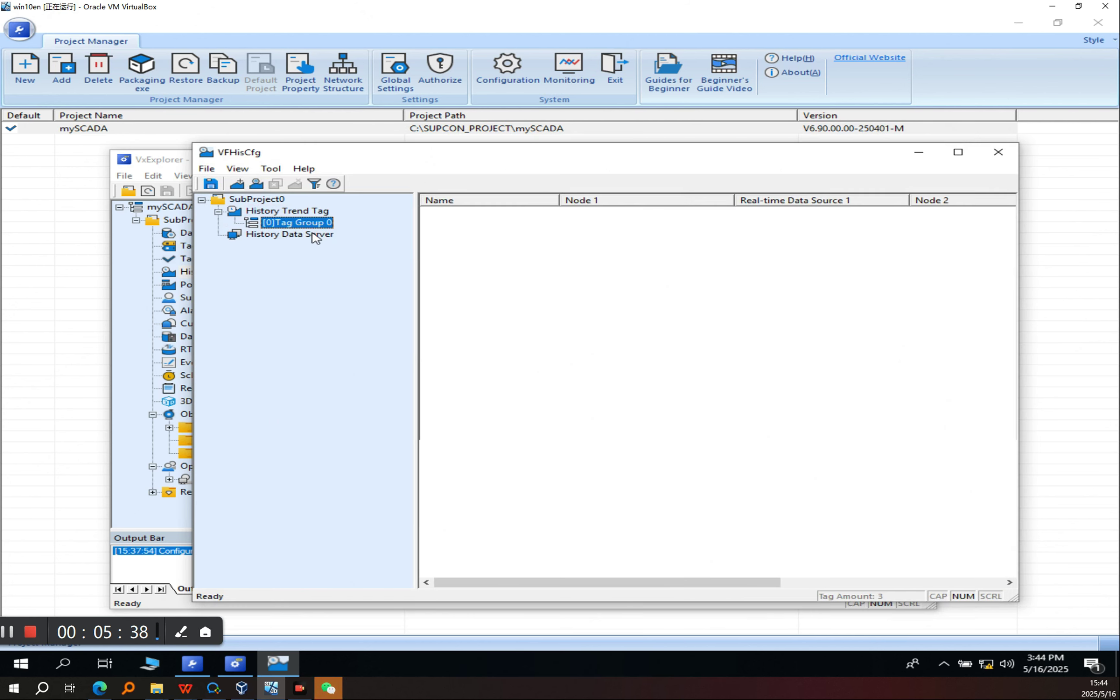
pyautogui.rightClick(307, 233)
pyautogui.click(327, 241)
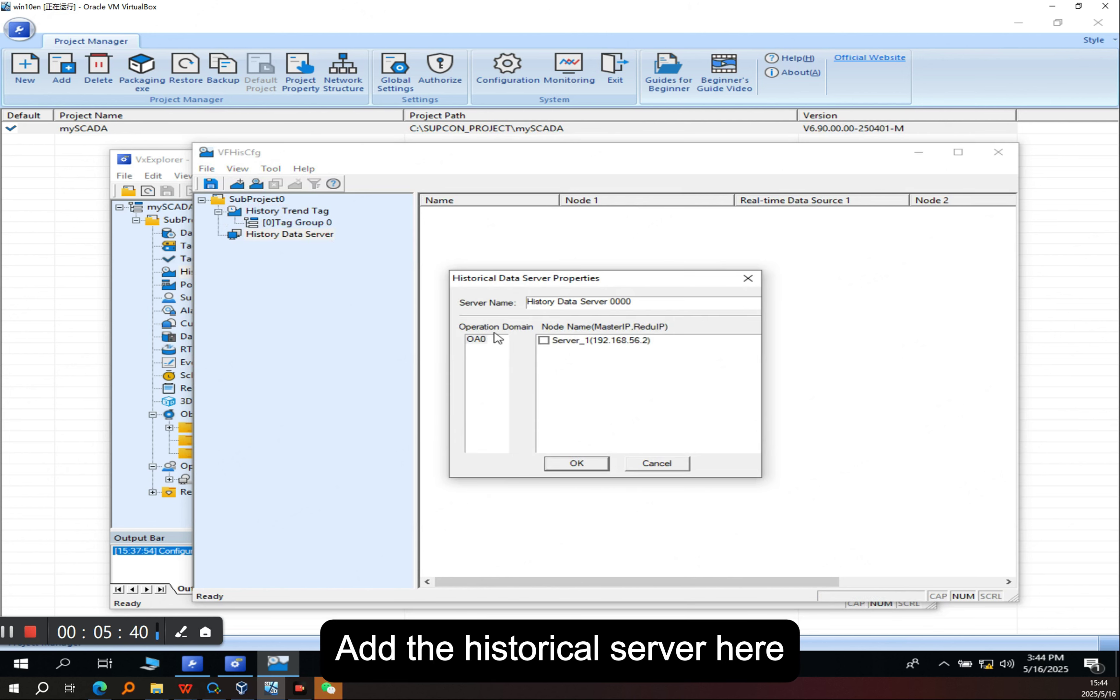
pyautogui.click(546, 342)
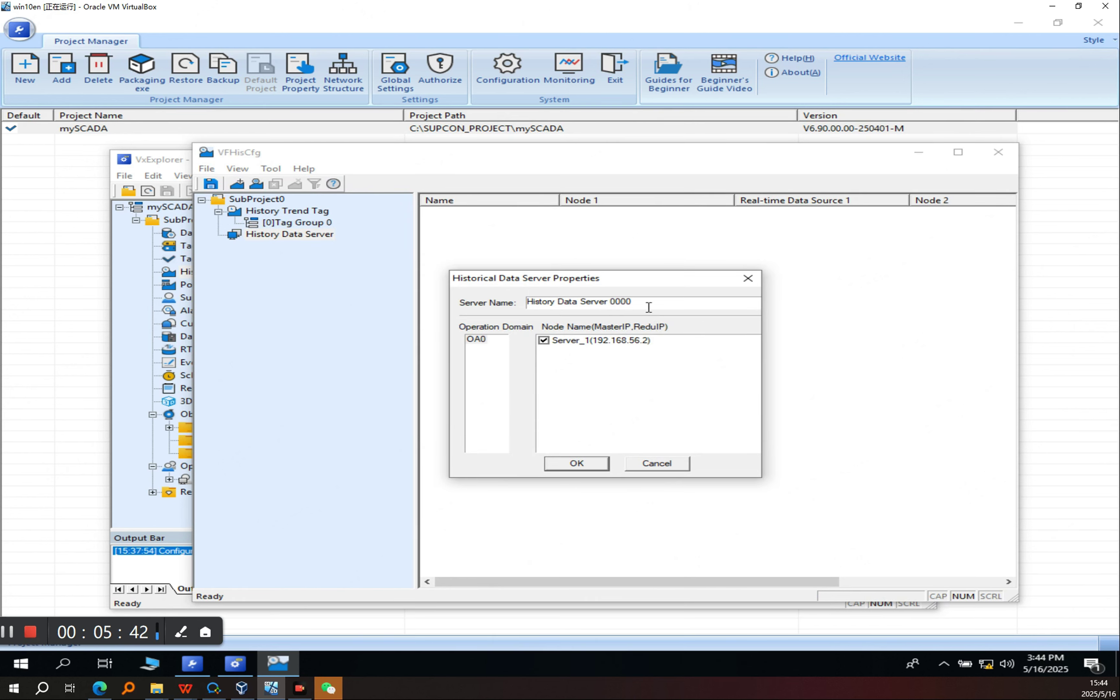
pyautogui.click(595, 464)
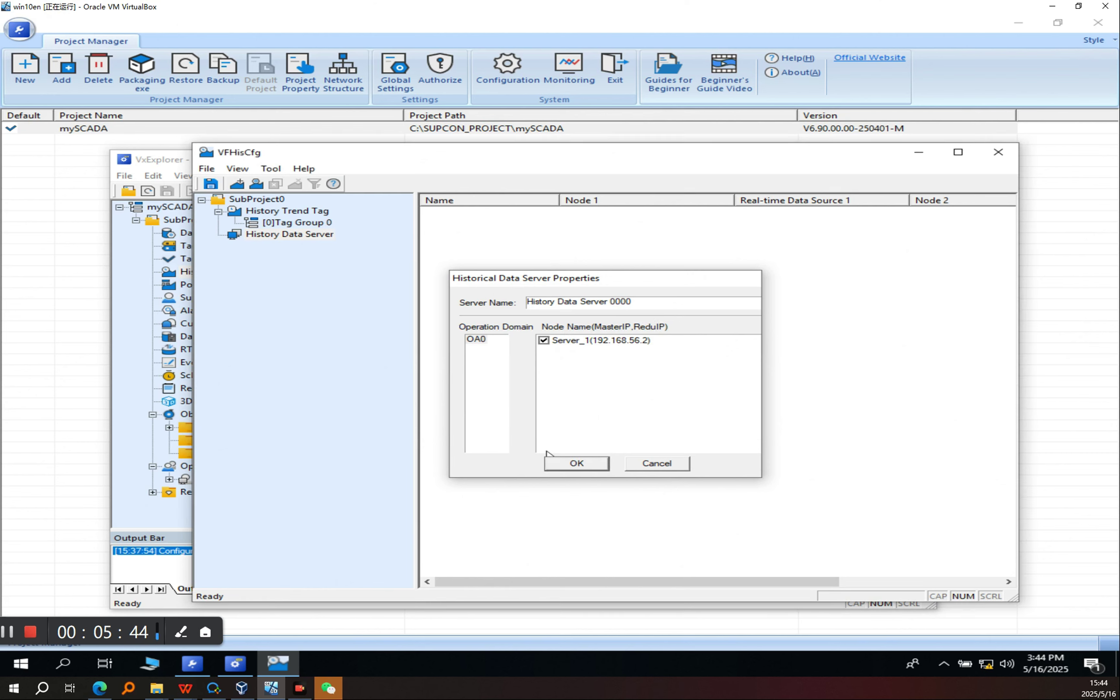
# - Select all tag groups for recording on History Data Server 0000
pyautogui.click(324, 246)
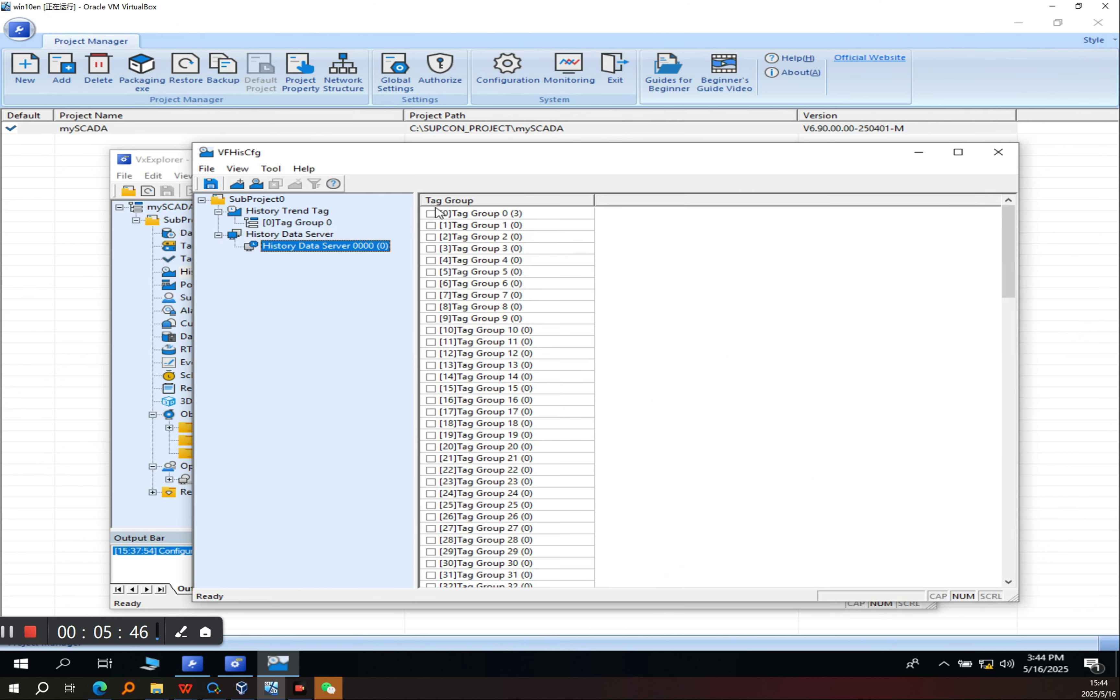
pyautogui.rightClick(456, 204)
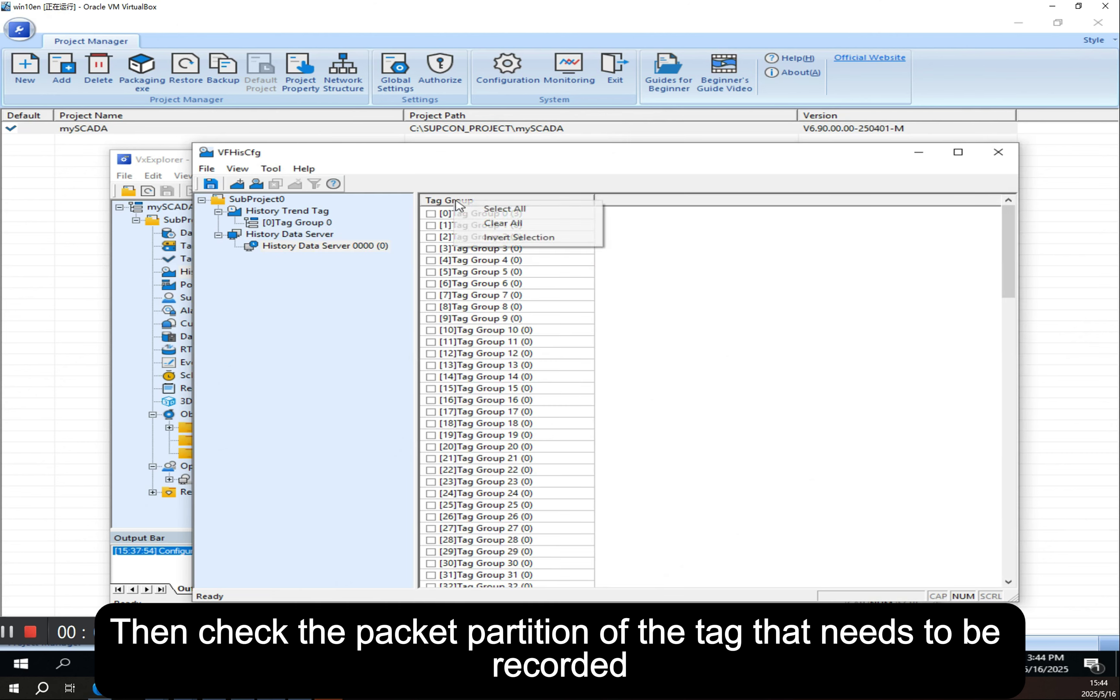
pyautogui.click(477, 209)
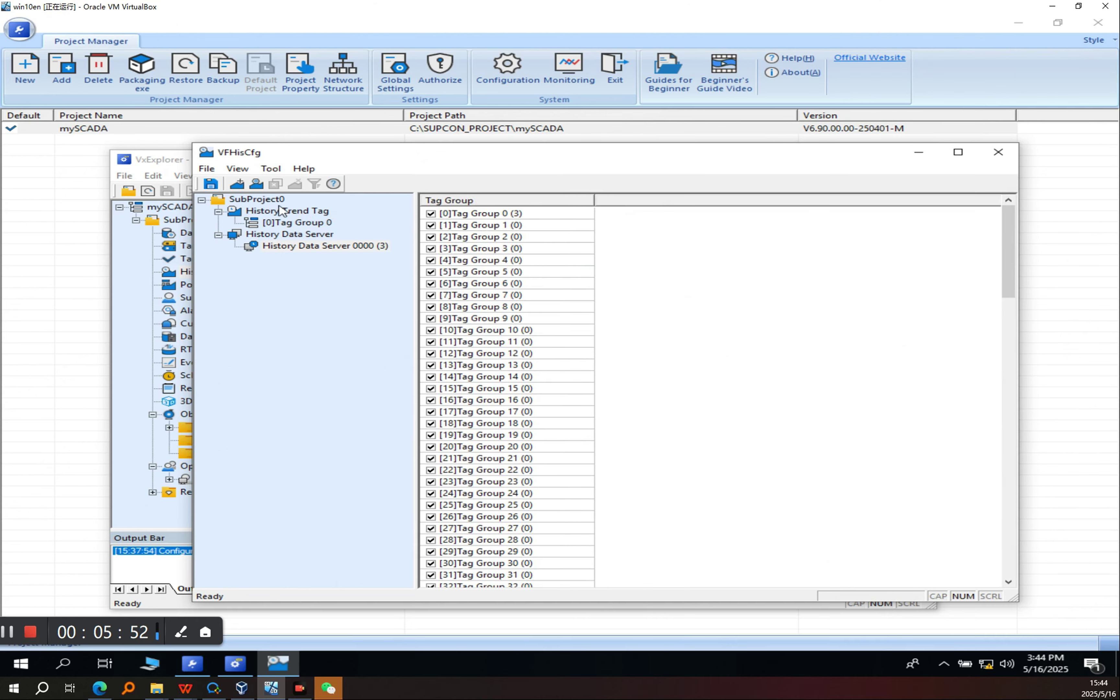
# - Save the history trend configuration and close its window, returning to the project tree
pyautogui.click(211, 184)
pyautogui.click(206, 153)
pyautogui.click(222, 243)
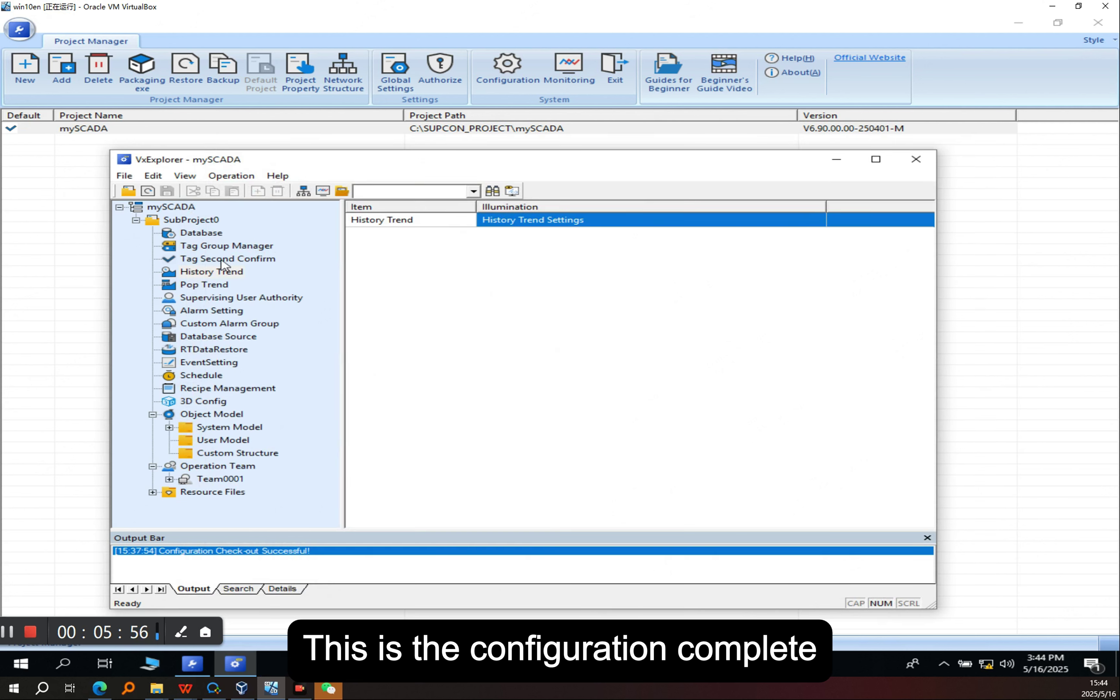
pyautogui.moveTo(353, 171); pyautogui.dragTo(377, 164)
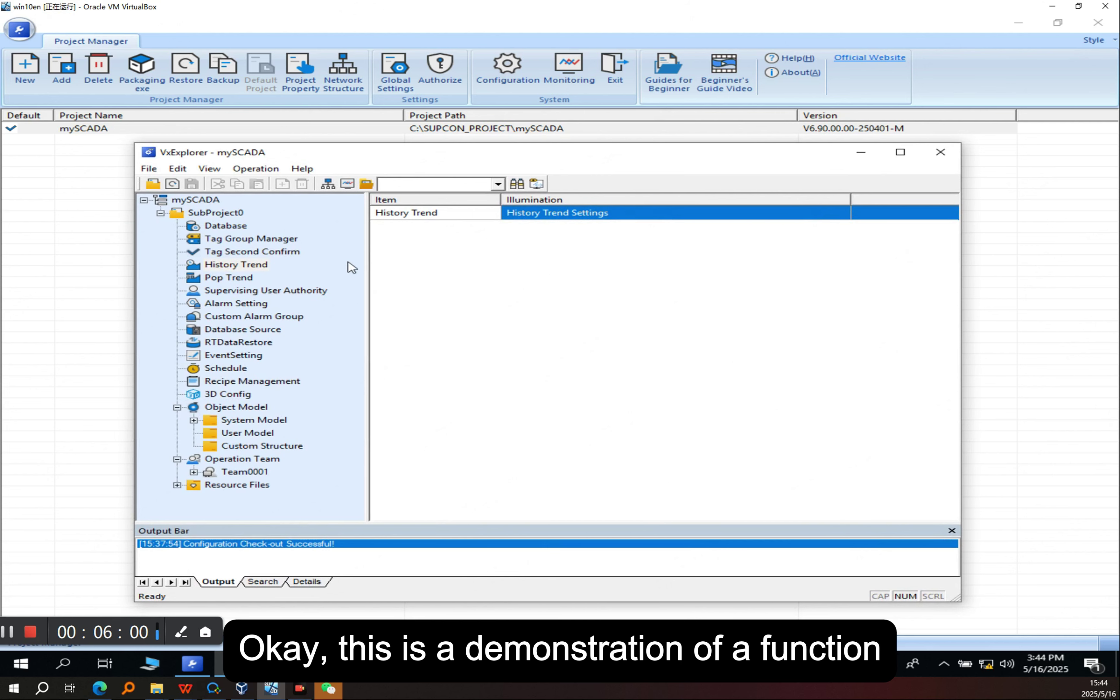